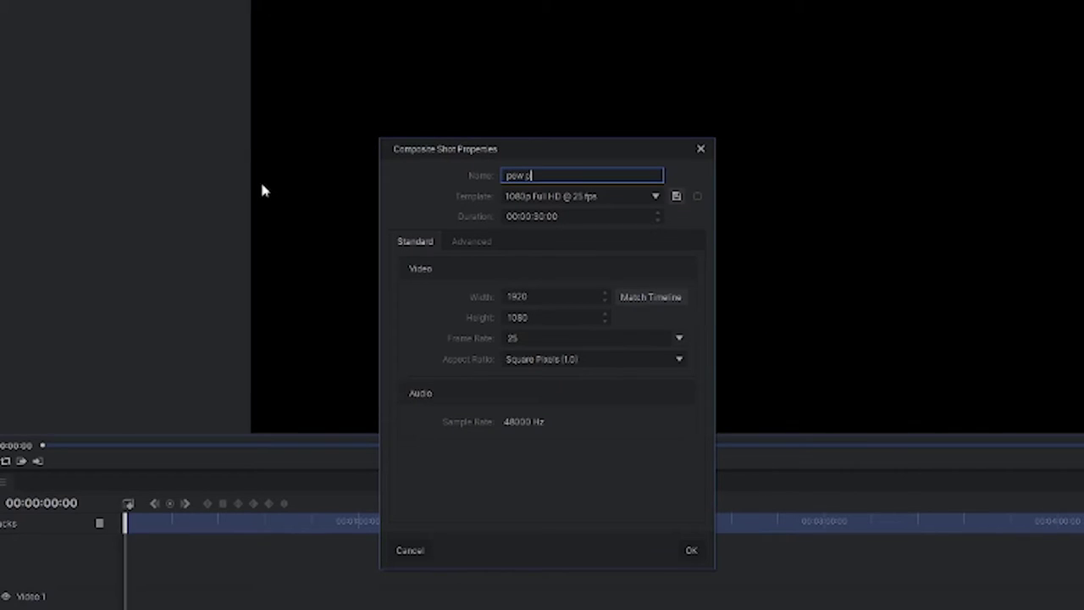
- Create the composite shot named "pew pew laser" and import the clone trooper footage into the project
text(ser)
key(Return)
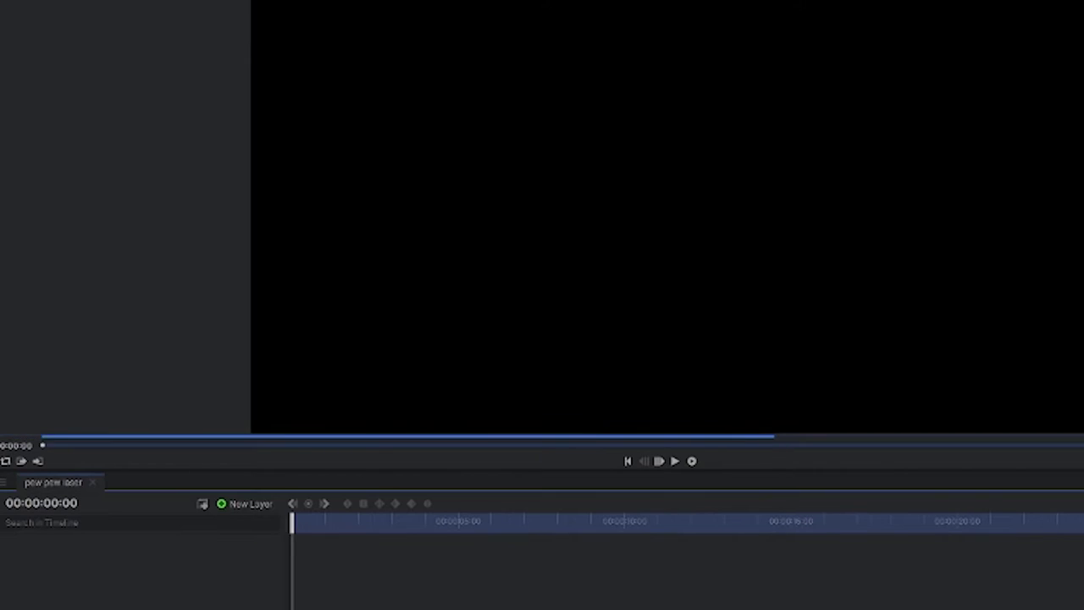
right_click(123, 159)
click(390, 234)
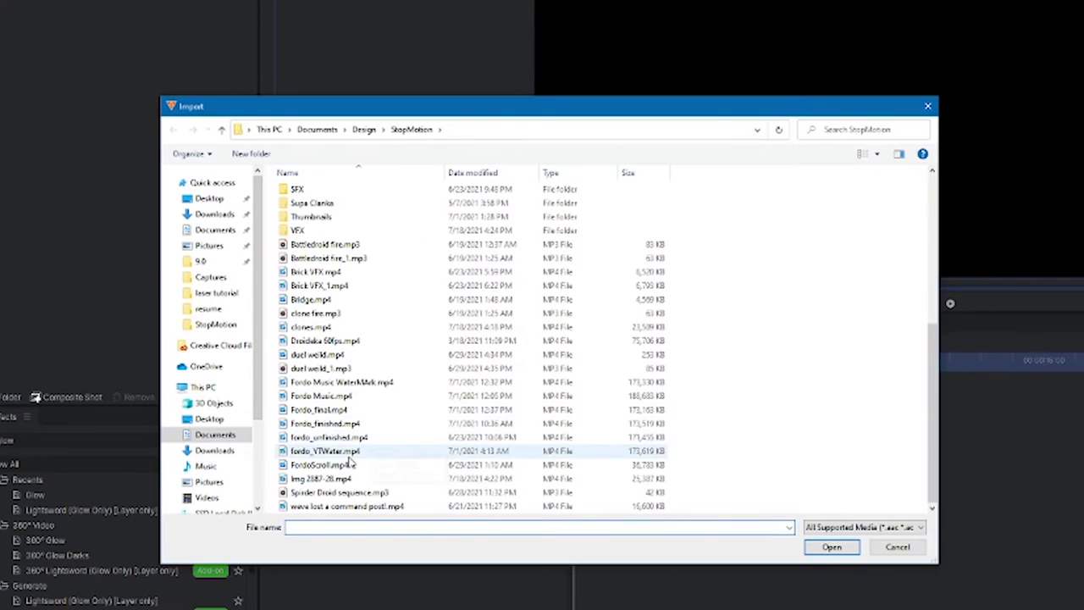
double_click(335, 479)
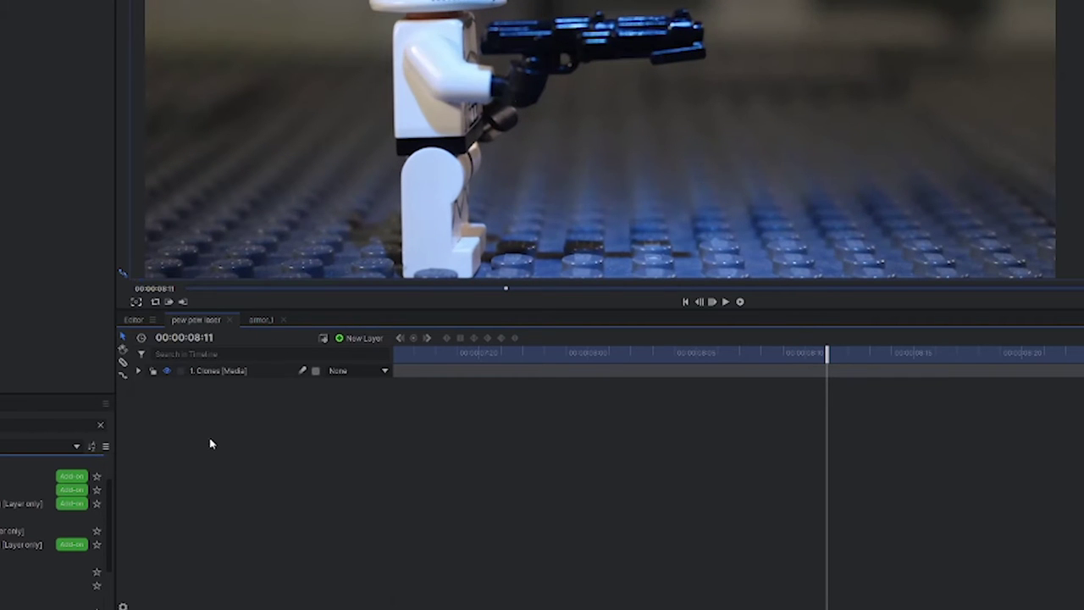
- Add a new plane layer named "muzzle flash" above the Clones clip
right_click(211, 444)
mouse_move(254, 444)
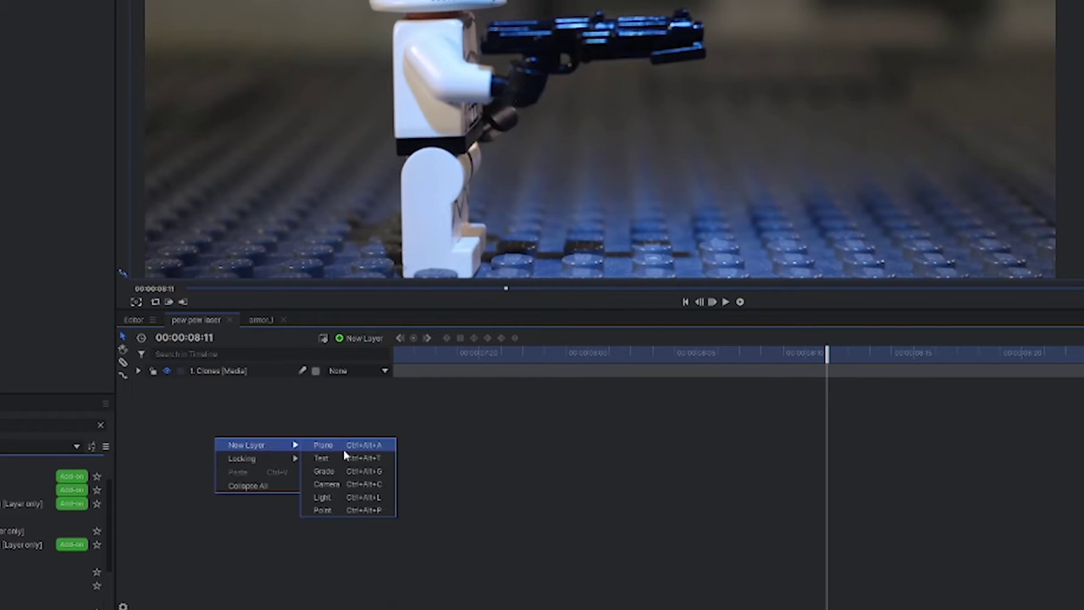
click(347, 445)
key(Return)
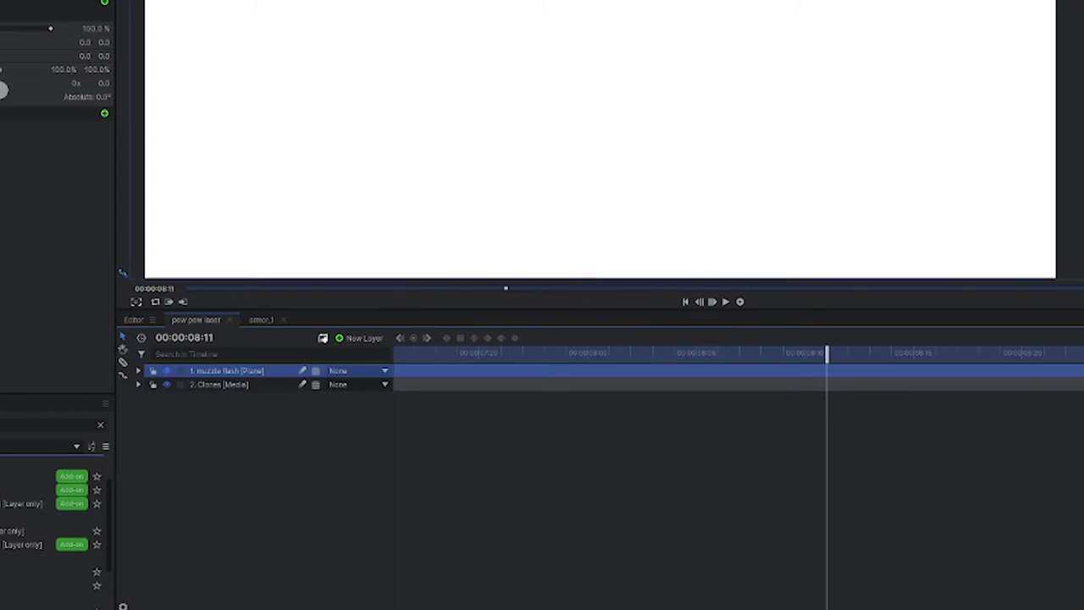
- Draw a closed freehand mask on the muzzle flash plane, rounded at the blaster's muzzle and pointed at the far end
click(97, 59)
scroll(614, 213, up, 1)
click(525, 158)
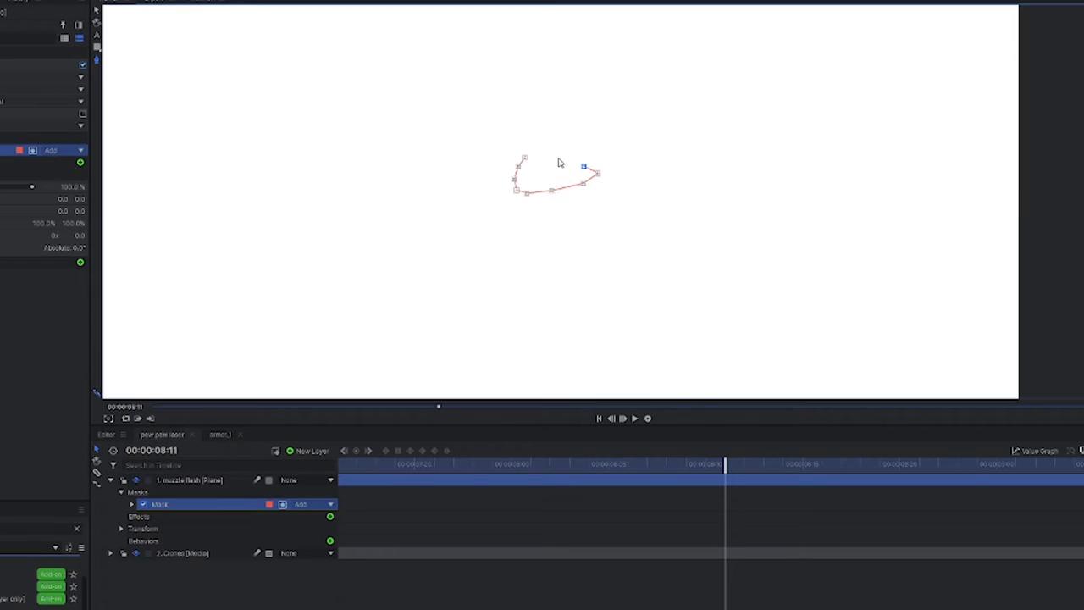
click(525, 158)
click(549, 156)
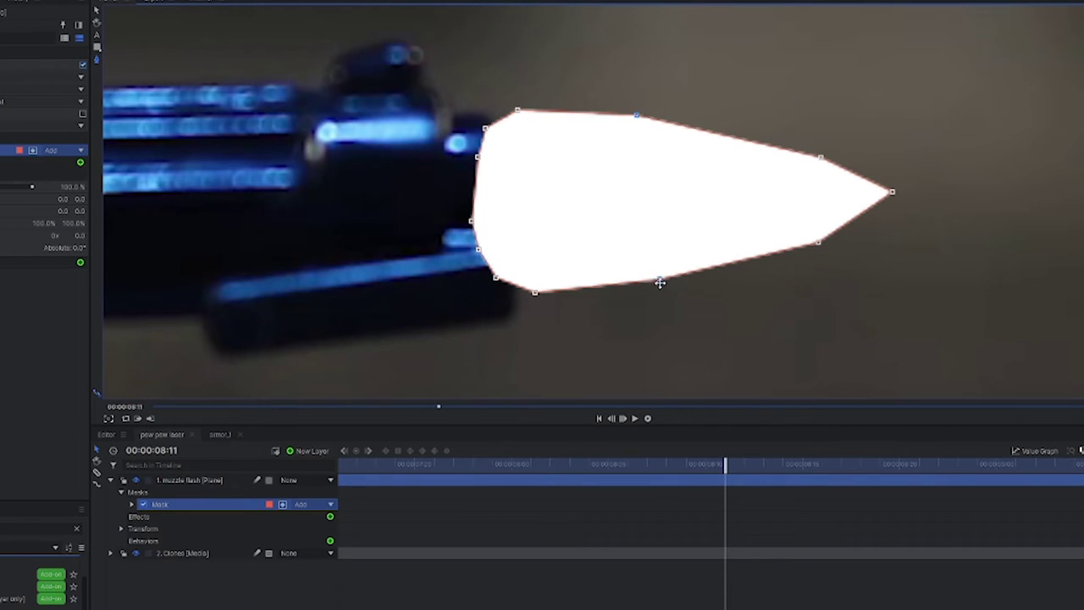
- Refine the flash mask by moving its upper and lower points back toward the muzzle and extending the tip forward
drag(819, 243, 772, 261)
drag(820, 157, 764, 135)
drag(892, 191, 924, 191)
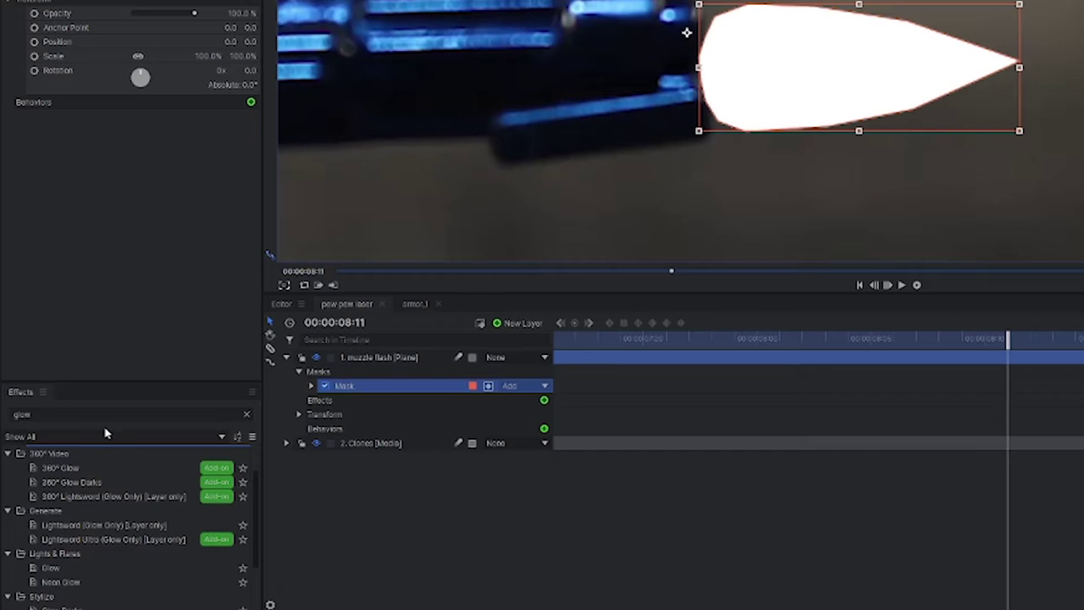
- Apply the Lightsword (Glow Only) effect to the muzzle flash layer and expand its settings
click(87, 526)
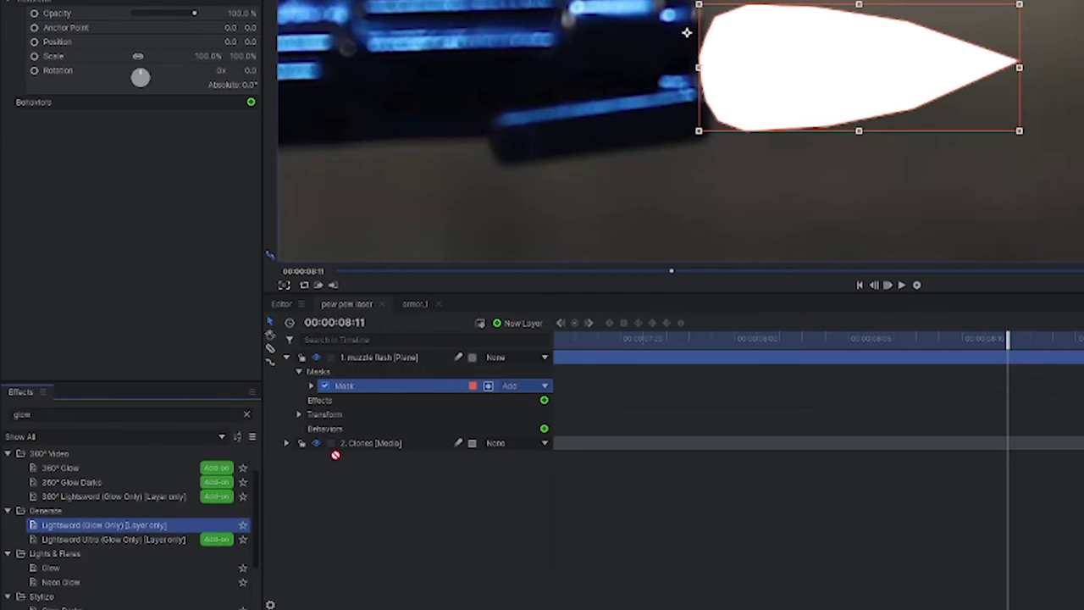
drag(375, 387, 374, 390)
click(312, 414)
- Set the effect's inner glow color to light blue, RGB 85, 170, 255
click(326, 453)
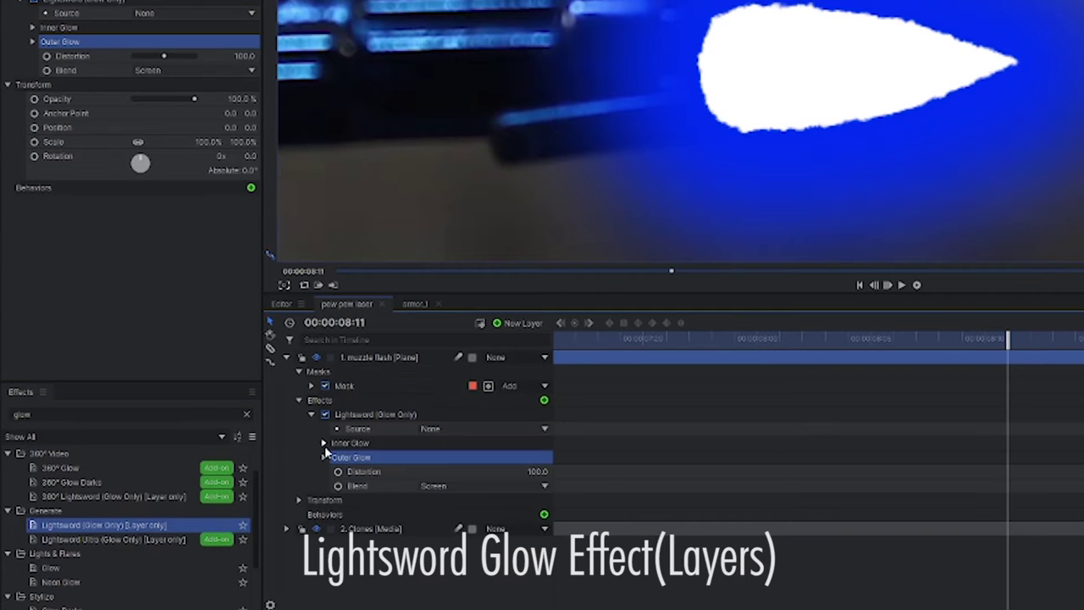
click(324, 444)
click(548, 471)
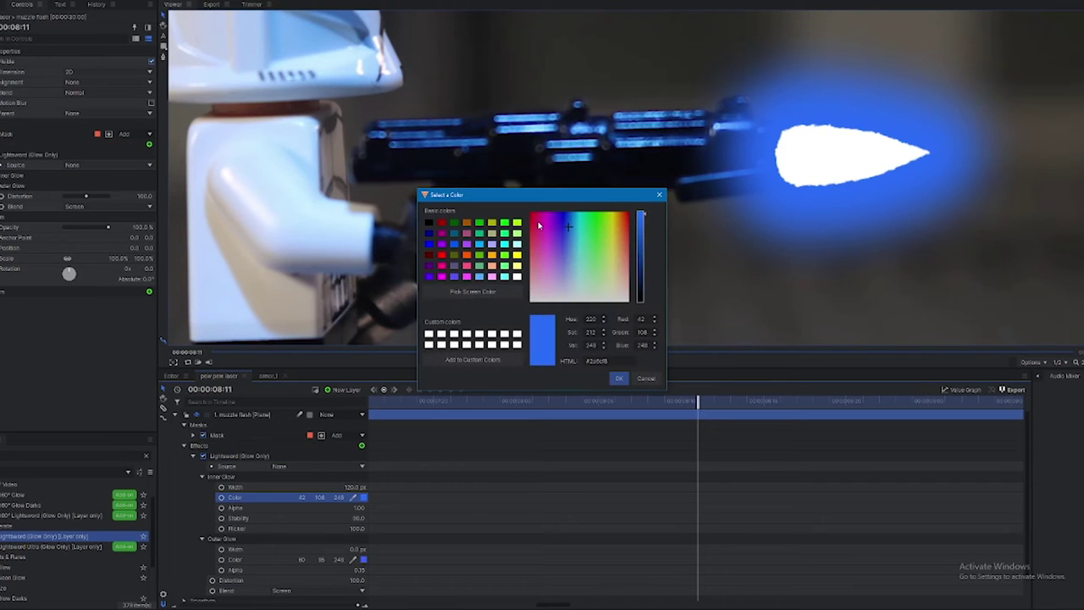
click(620, 379)
- Set the outer glow color to blue, RGB 30, 64, 255, and the muzzle flash layer's blend mode to Add
click(364, 559)
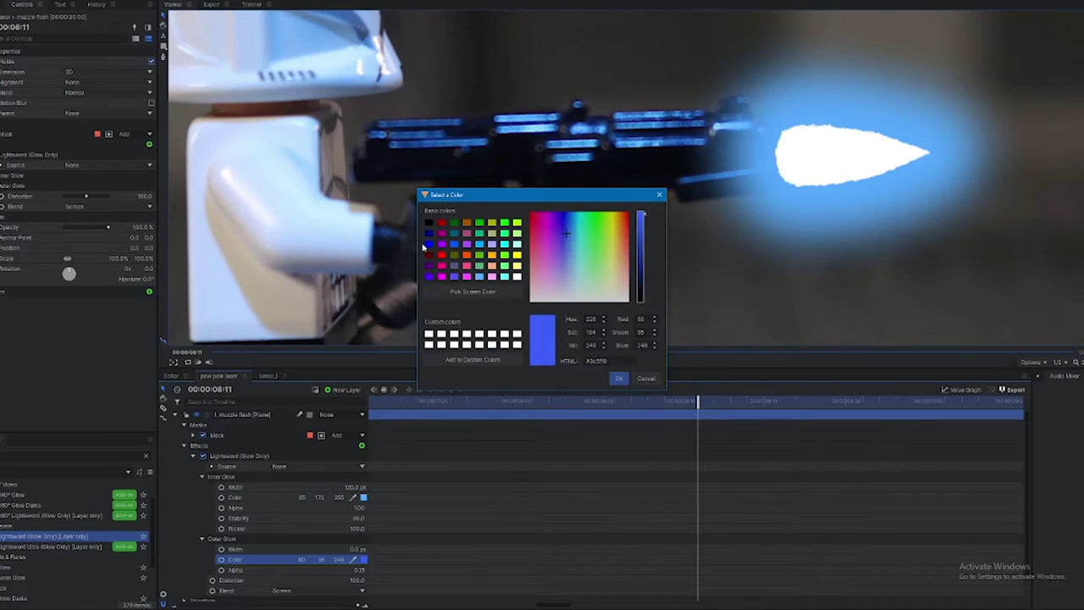
click(620, 379)
click(363, 559)
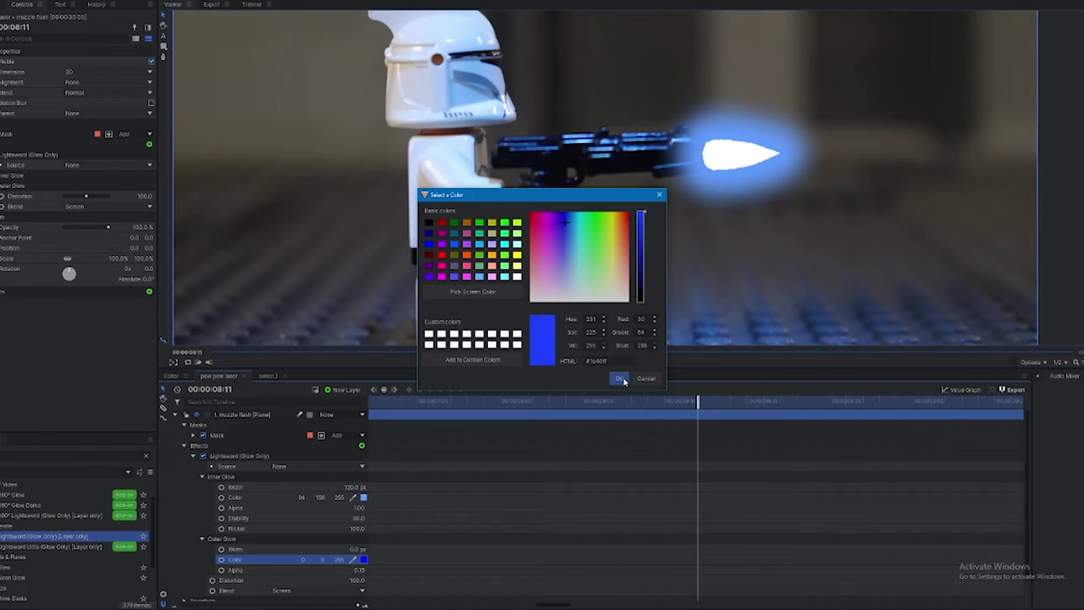
click(624, 379)
click(85, 92)
click(102, 117)
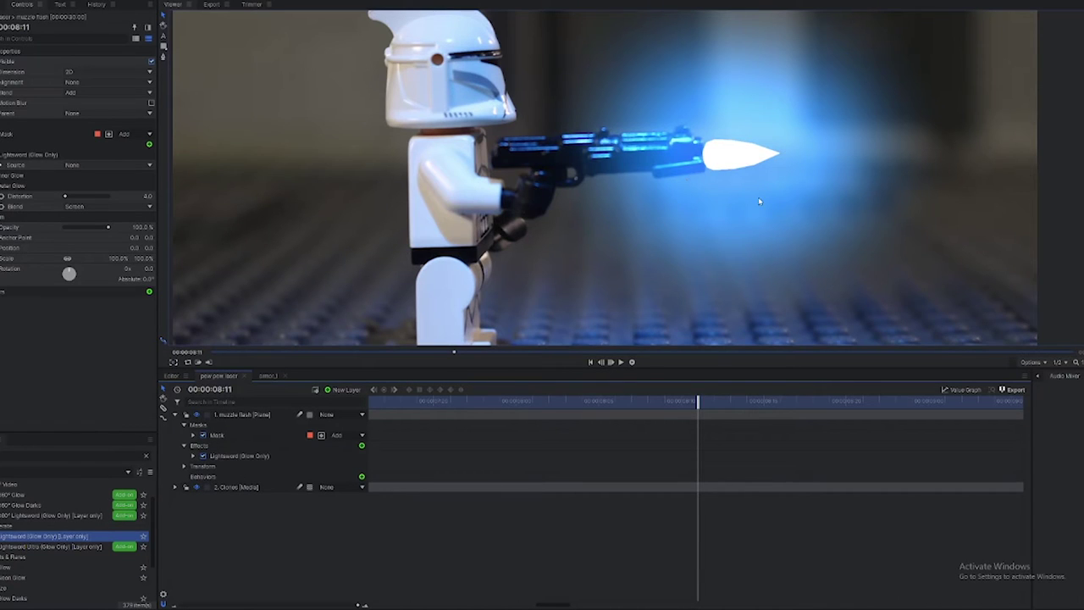
- Set the muzzle flash mask's feather strength to 25 px
scroll(759, 201, down, 2)
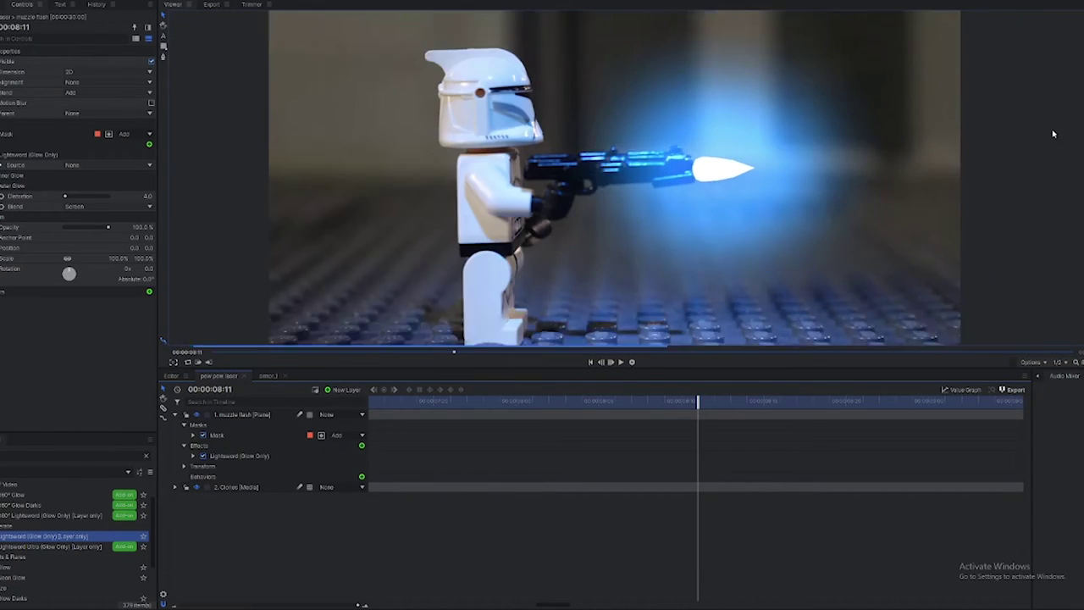
click(53, 482)
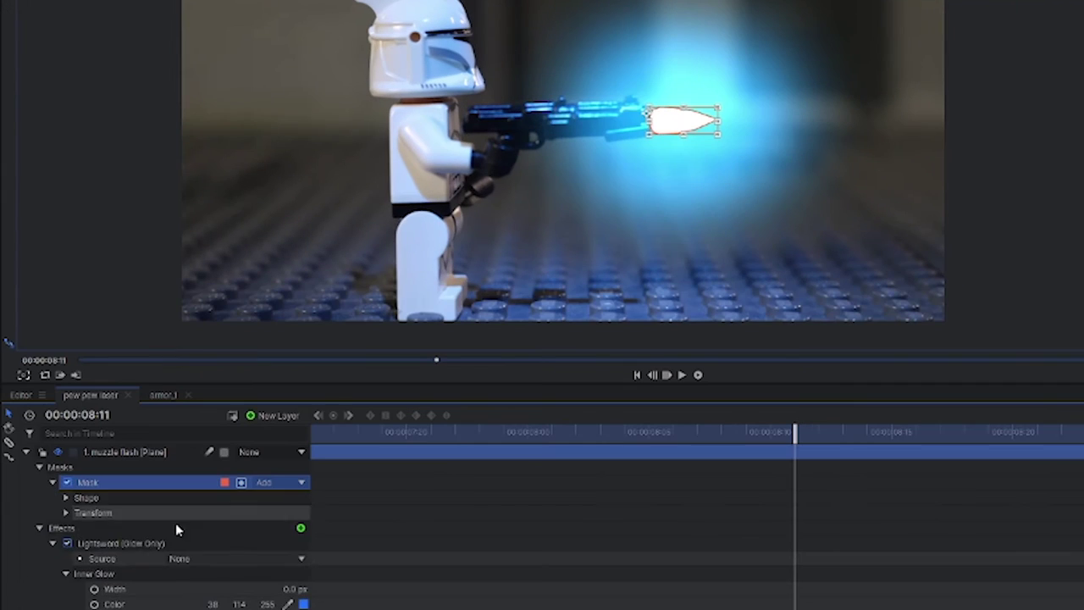
click(66, 498)
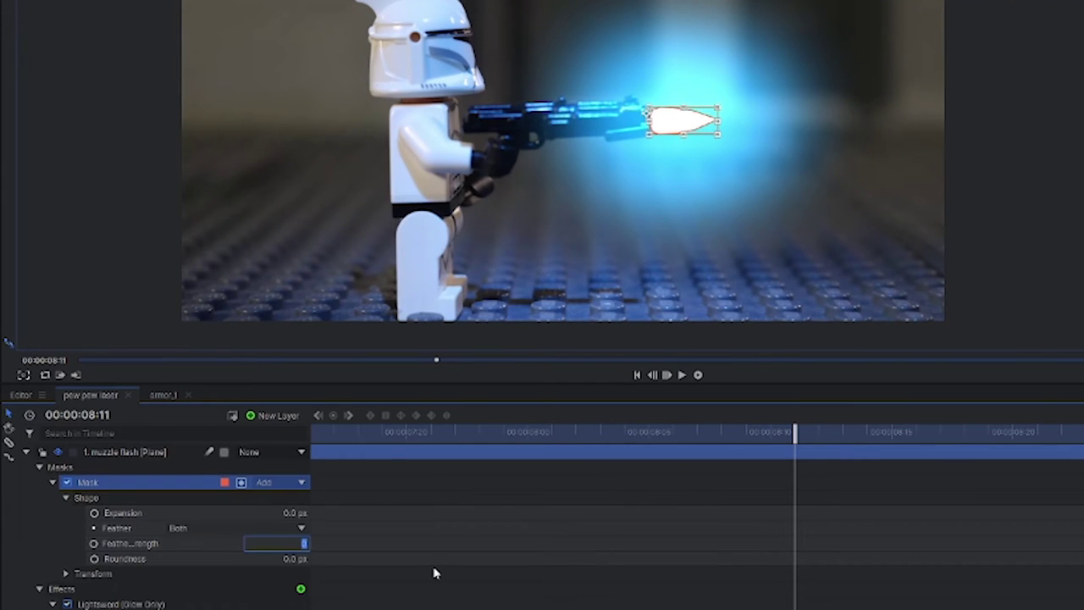
text(25)
key(Return)
click(970, 25)
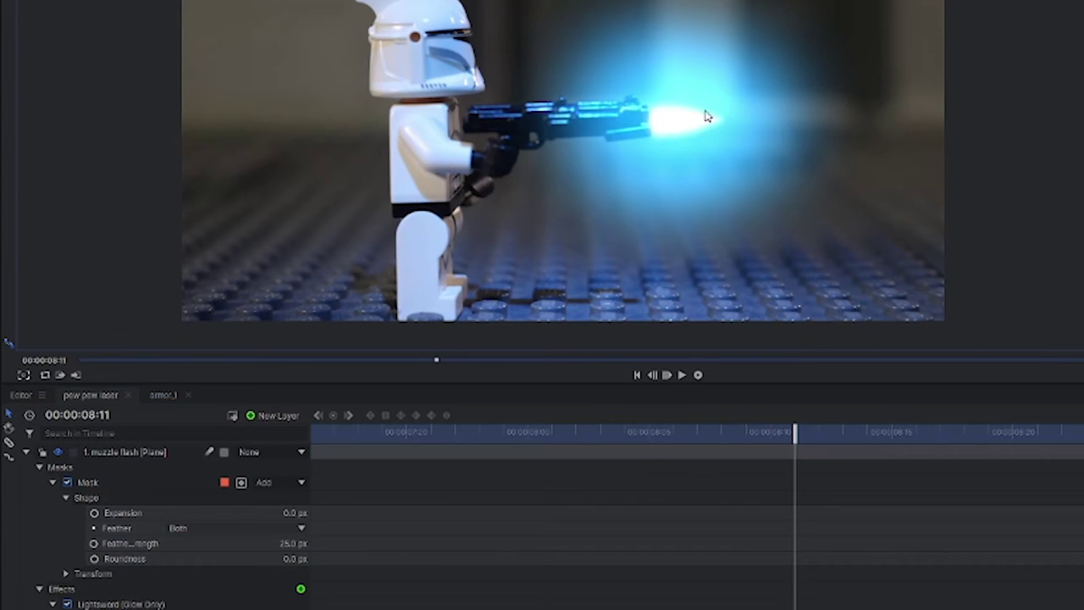
- Reduce the inner glow width of the Lightsword effect to 155 px
scroll(776, 131, up, 1)
scroll(182, 583, down, 3)
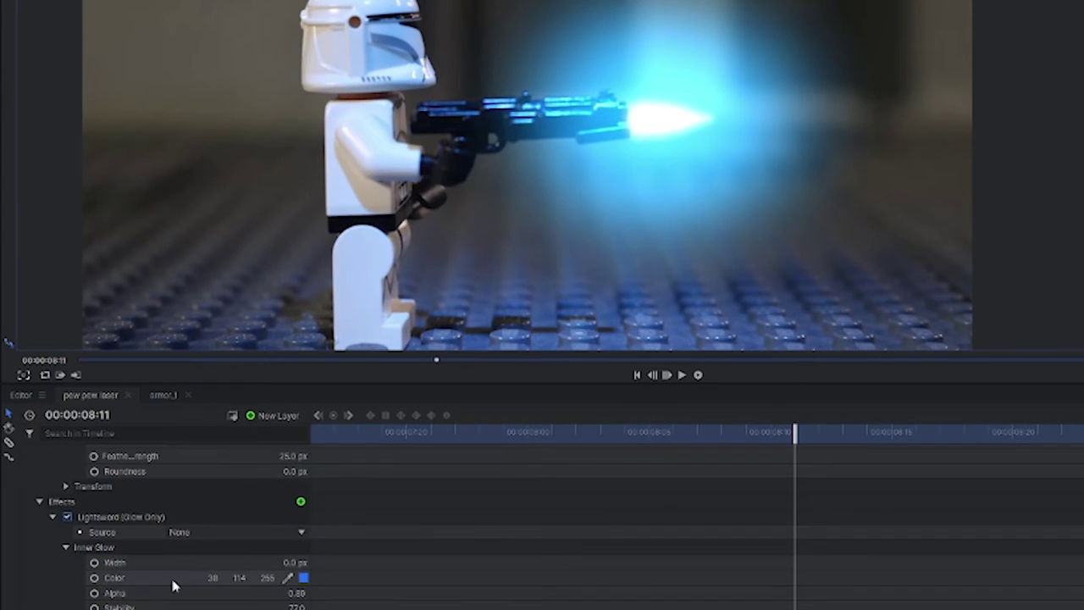
scroll(165, 574, up, 3)
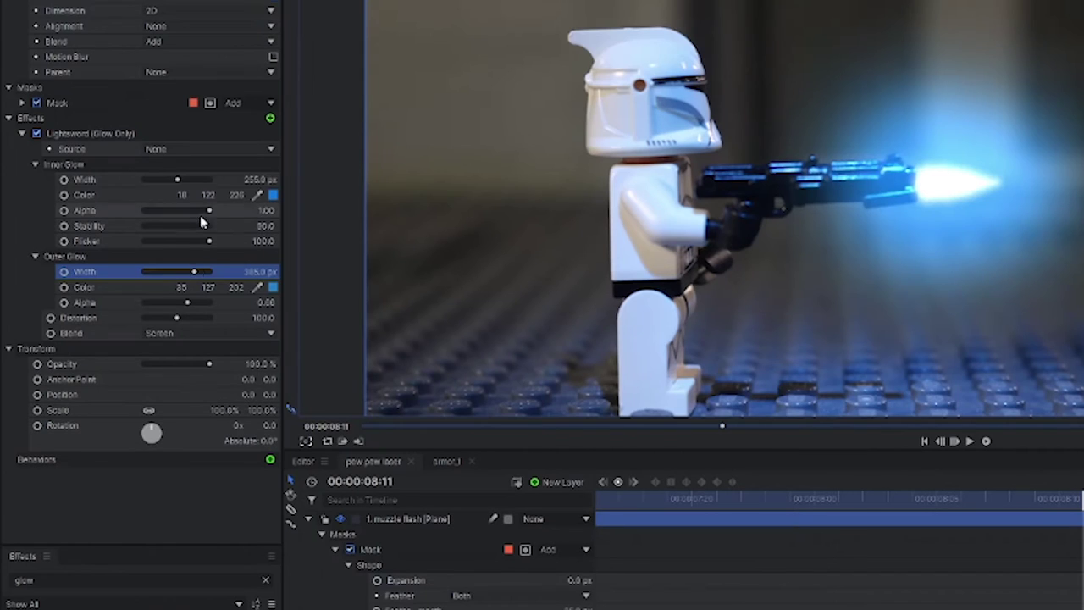
click(163, 180)
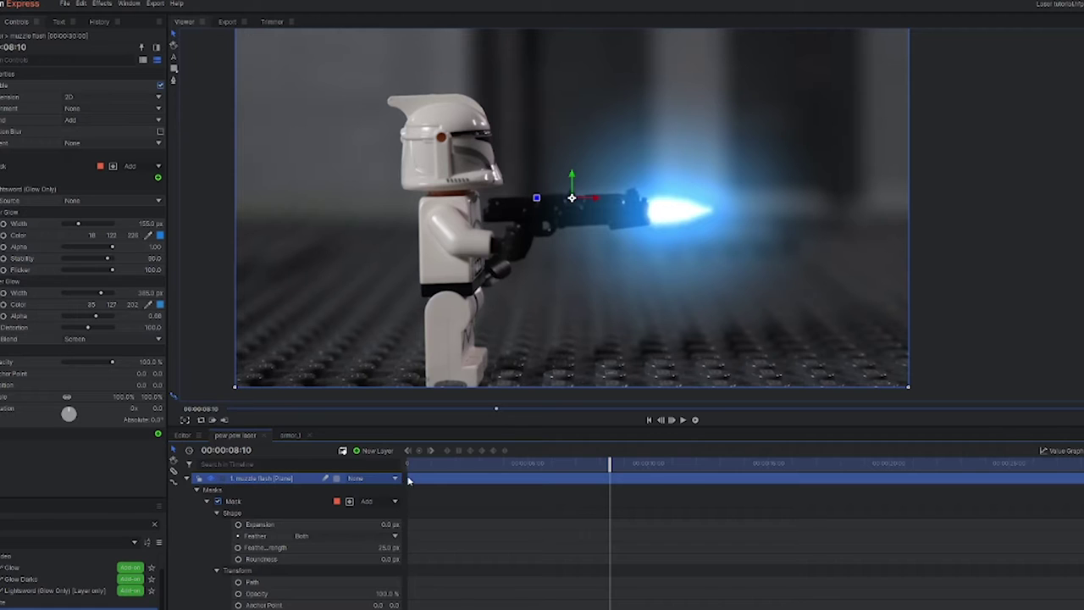
- Trim the muzzle flash layer to five frames starting at 00:00:08:11
drag(595, 519, 831, 528)
drag(1083, 479, 638, 481)
drag(638, 480, 631, 480)
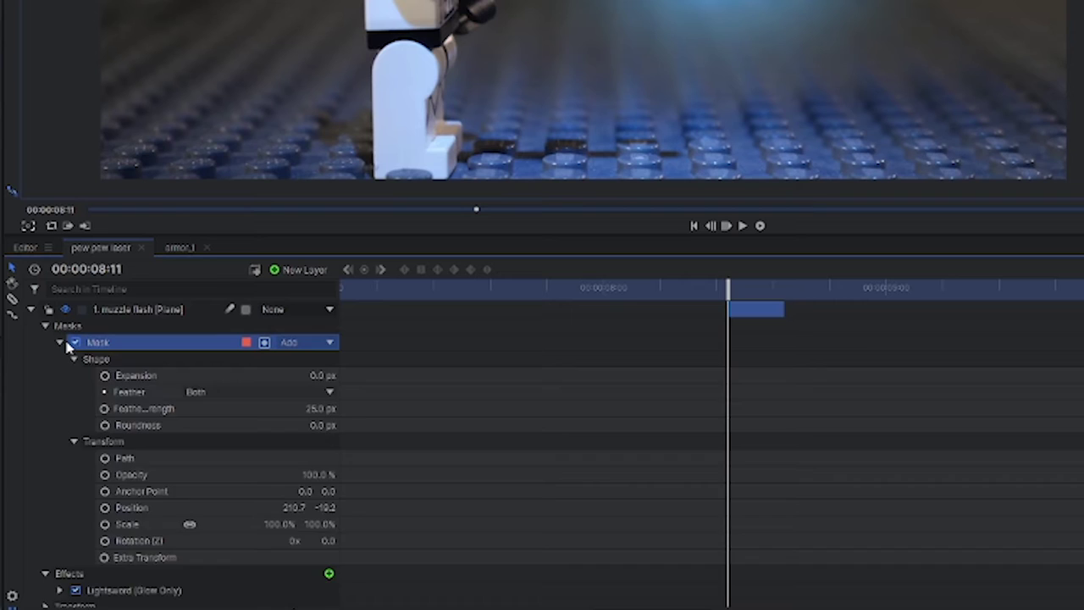
- Enable keyframing for the muzzle flash mask's path at 00:00:08:11
click(60, 343)
click(60, 343)
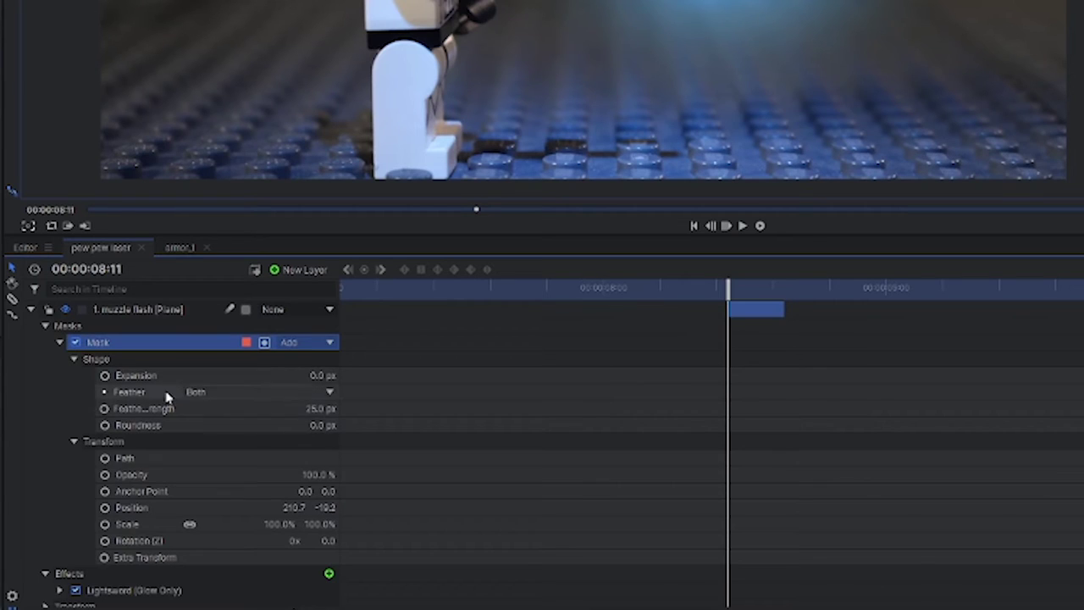
click(107, 457)
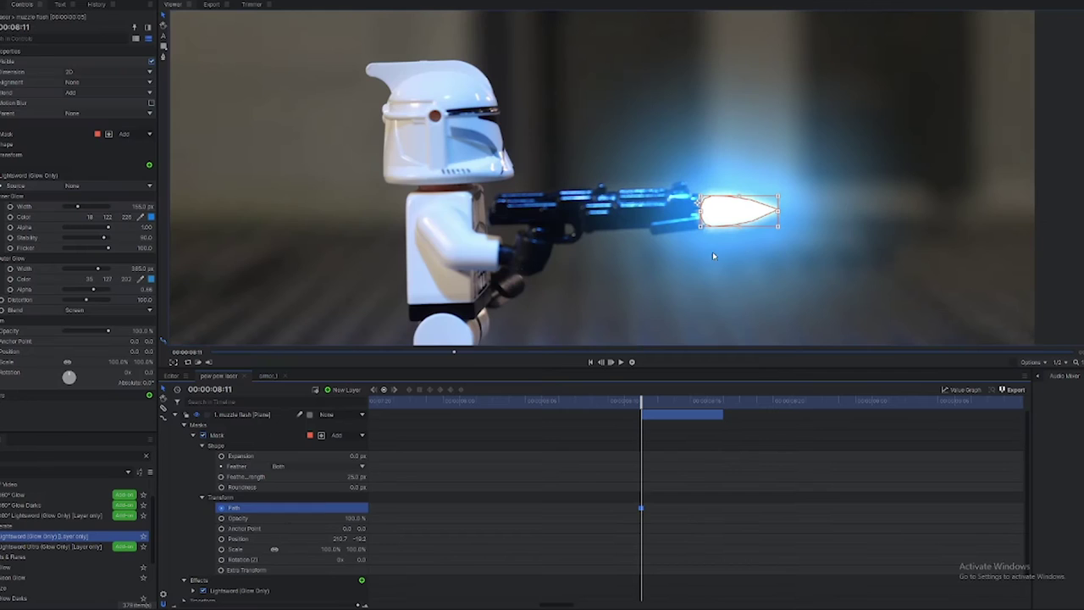
- Reshape the mask frame by frame through 00:00:08:15, pulling its points forward so the flash shrinks into a small round blob
scroll(713, 252, up, 3)
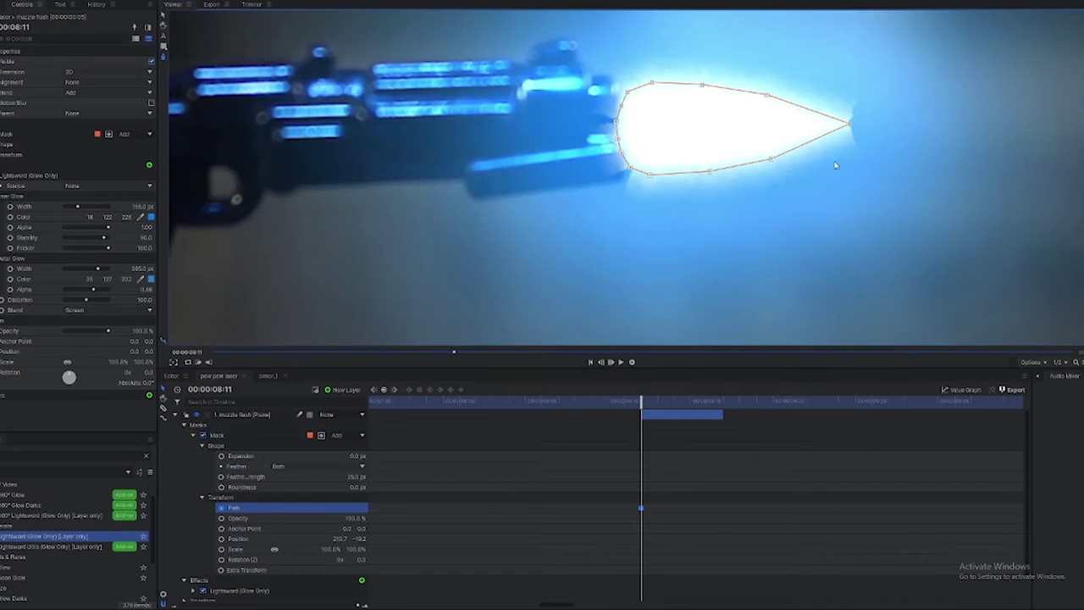
drag(659, 75, 678, 172)
key(period)
drag(718, 73, 739, 173)
key(period)
drag(780, 73, 701, 181)
drag(746, 174, 813, 173)
key(period)
drag(871, 122, 762, 187)
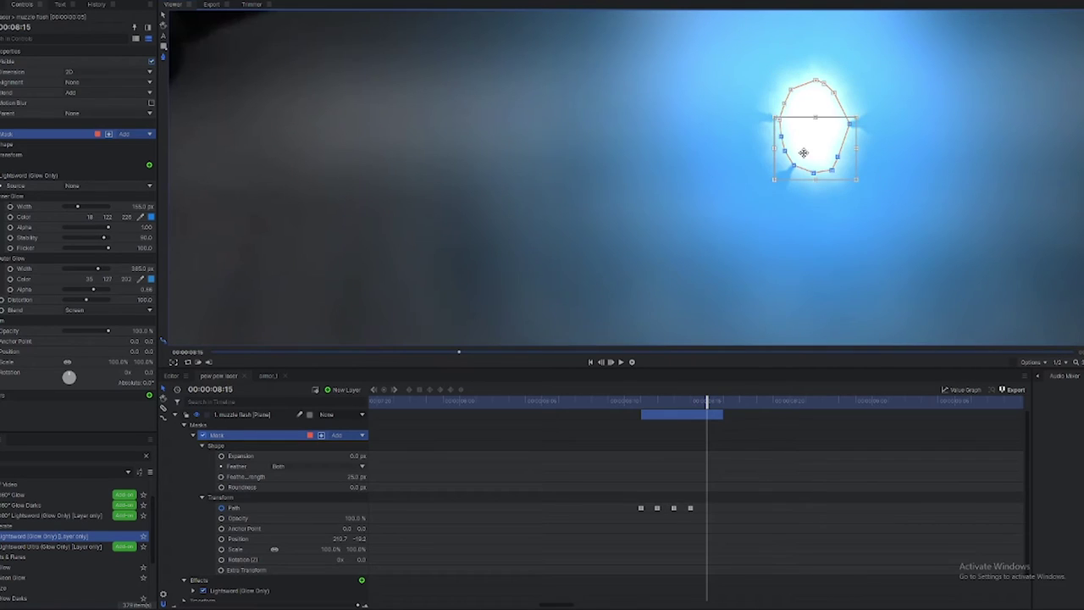
drag(804, 155, 804, 132)
drag(861, 68, 767, 115)
drag(791, 101, 792, 128)
- Scrub and play the timeline around the muzzle flash to review the mask path animation
scroll(811, 107, down, 3)
click(757, 401)
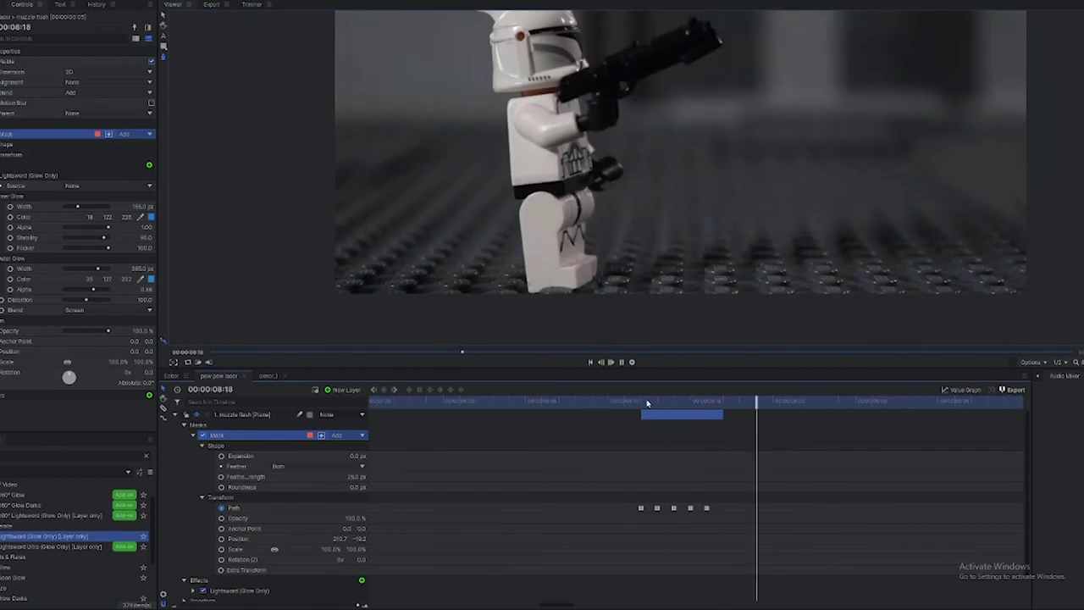
drag(582, 421, 607, 421)
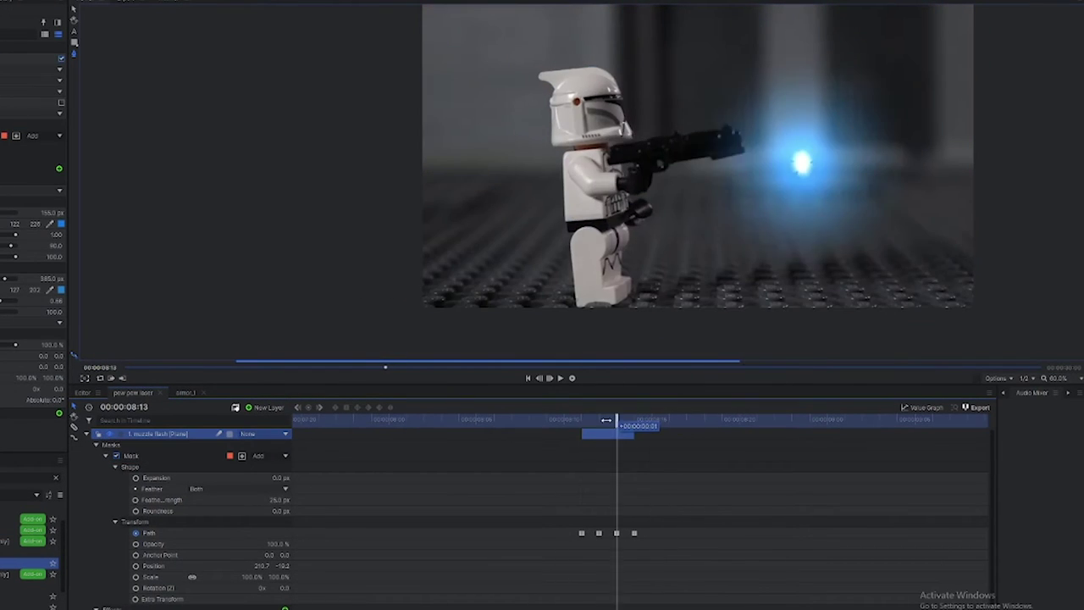
key(space)
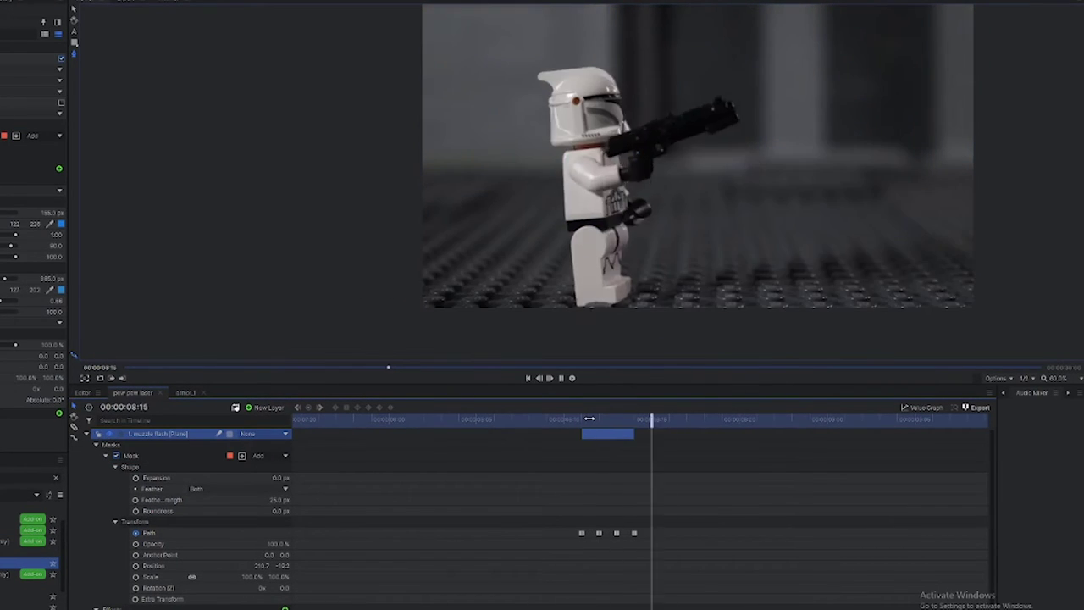
key(space)
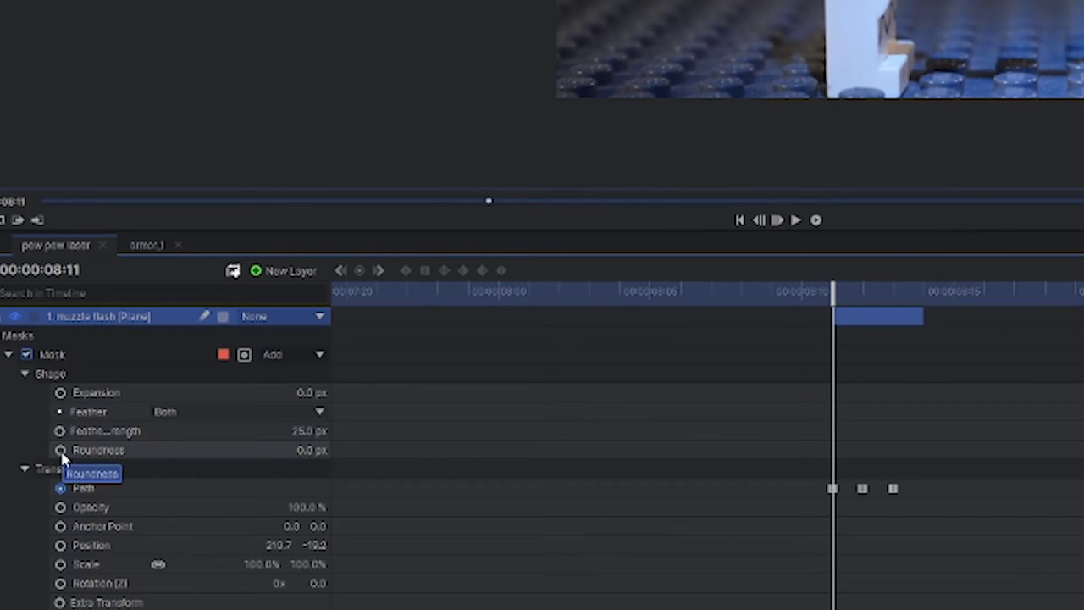
- Enable keyframing for the mask's roundness at 00:00:08:11 and advance to 00:00:08:13
click(61, 451)
key(Right)
key(Right)
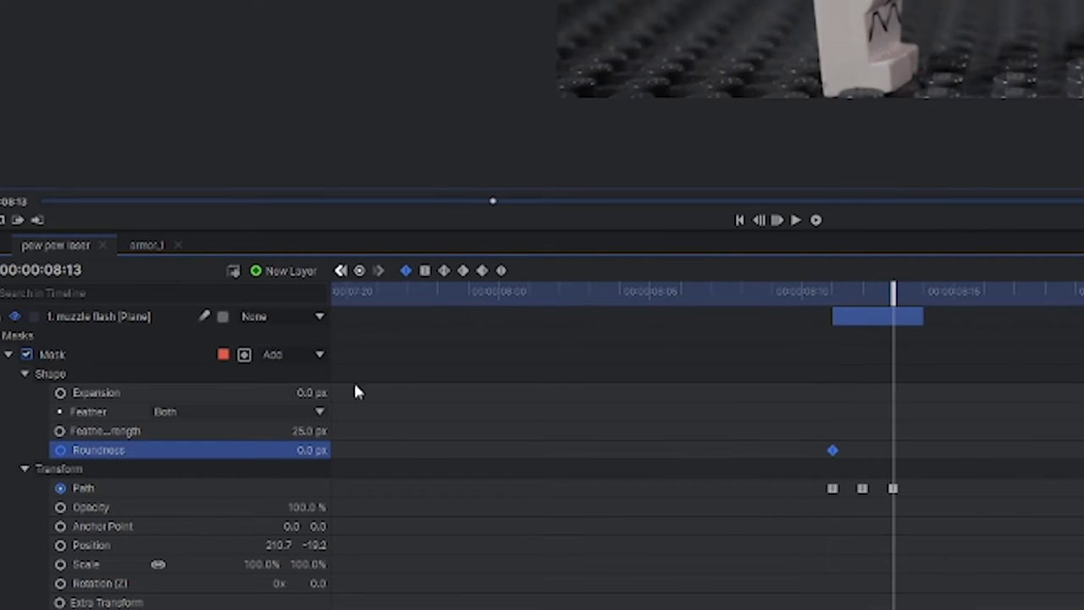
- Play back the shot from just before the flash to check its timing with the roundness keyframes
click(803, 292)
key(space)
drag(802, 292, 797, 318)
key(space)
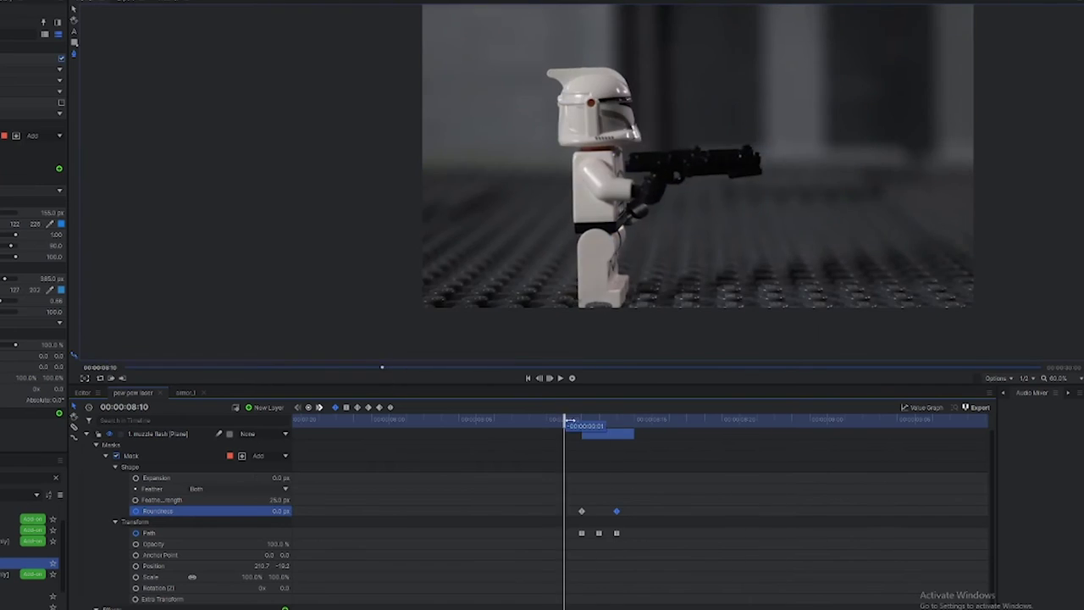
click(561, 434)
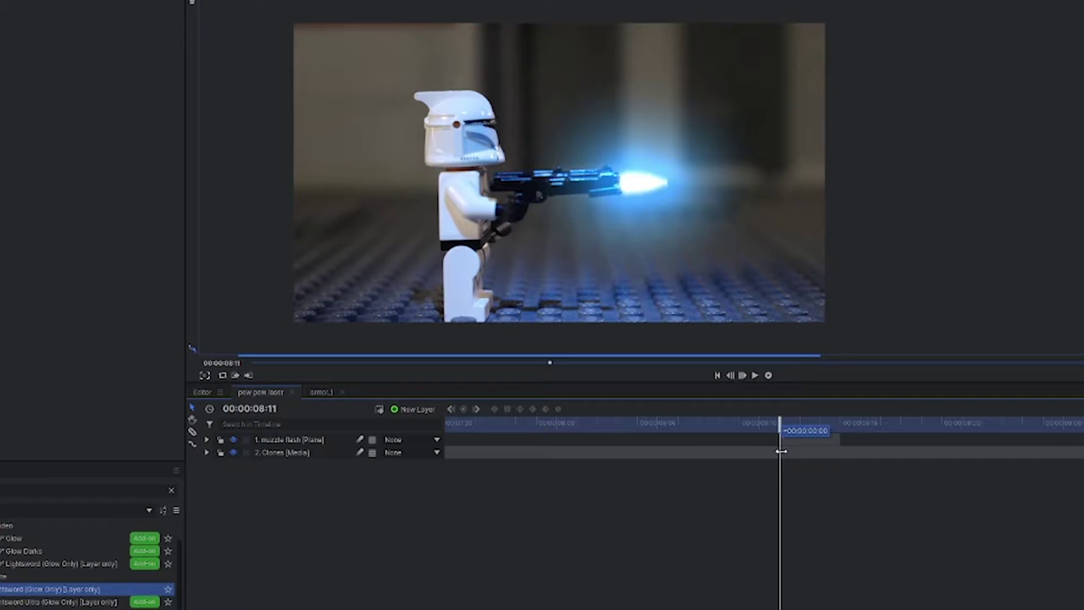
- Add a new plane layer named "Laser" at 00:00:08:11 and activate the freehand mask tool
click(410, 508)
text(La)
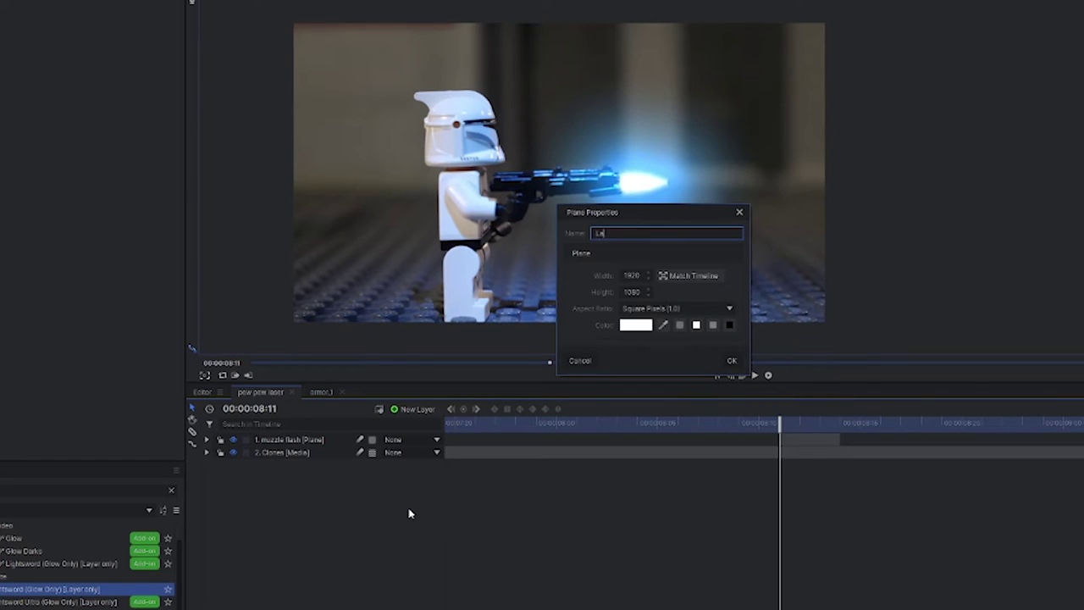
text(ser)
key(Return)
click(193, 3)
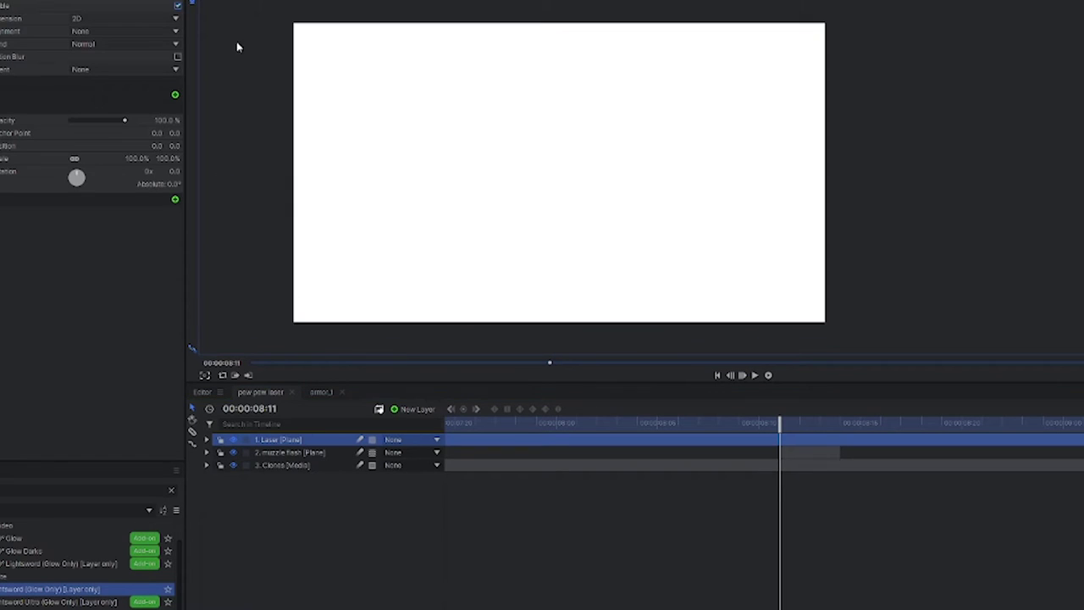
- Draw a long, thin six-point mask with pointed ends on the Laser plane to form the bolt shape
scroll(569, 184, up, 2)
drag(548, 184, 560, 199)
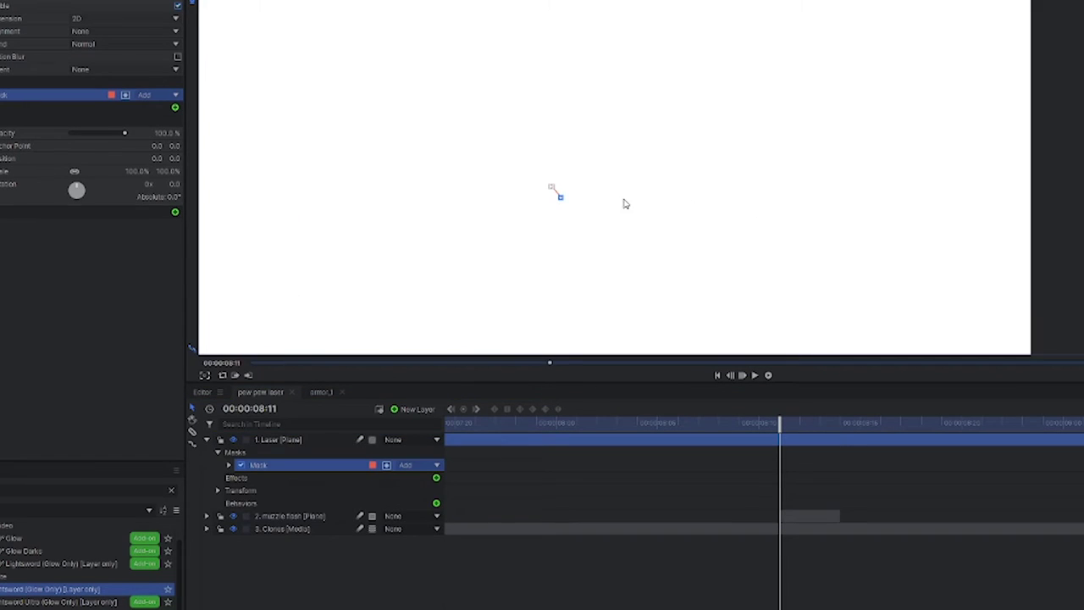
click(561, 176)
click(551, 186)
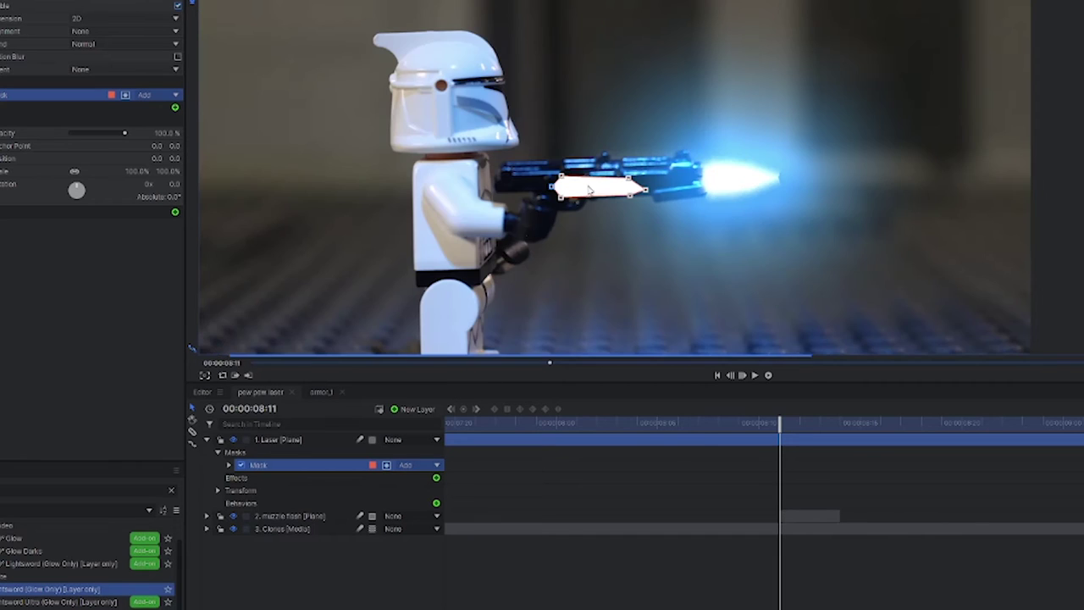
scroll(588, 207, up, 3)
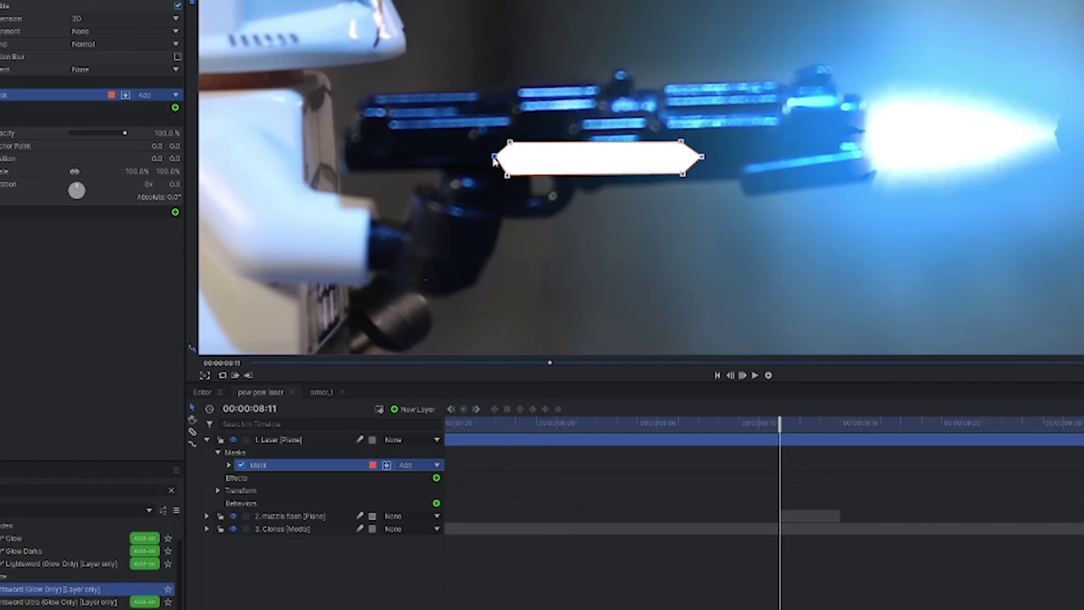
- Move the bolt-shaped mask forward off the blaster and out in front of the muzzle flash
drag(563, 158, 1083, 127)
scroll(1083, 128, down, 4)
scroll(1083, 128, up, 5)
scroll(1056, 156, down, 5)
- Copy the Lightsword (Glow Only) effect from the muzzle flash layer onto the Laser layer and shift the Laser layer horizontally
click(174, 380)
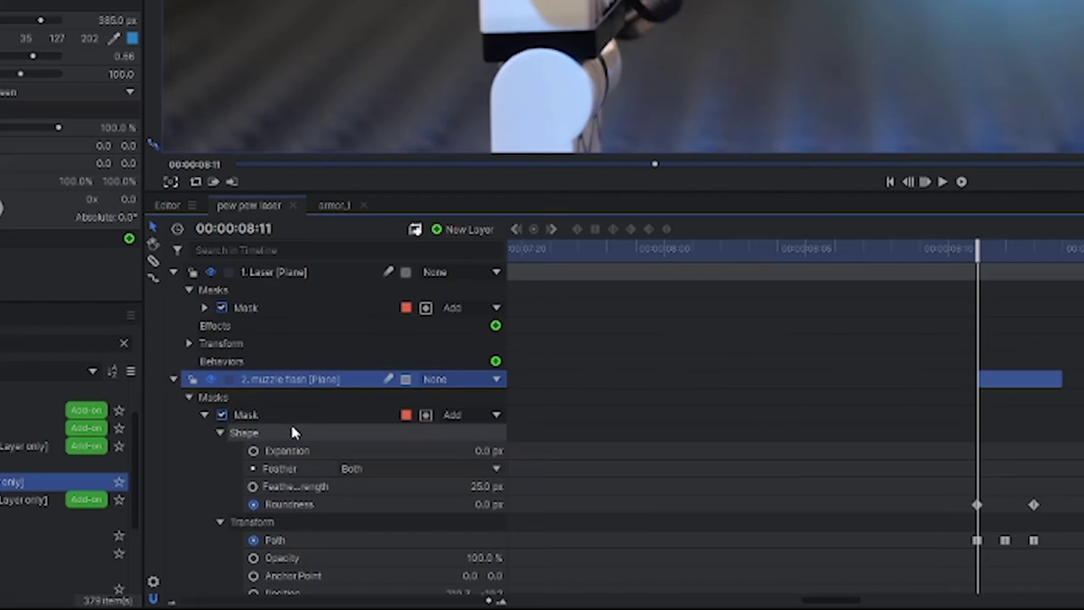
scroll(305, 491, down, 3)
drag(267, 542, 364, 325)
scroll(622, 76, down, 4)
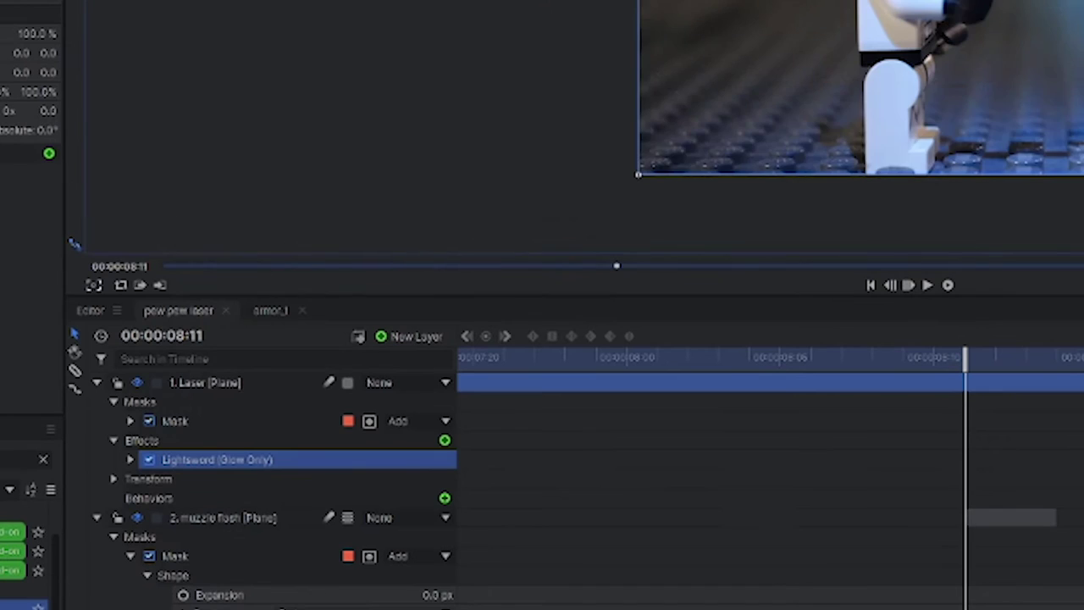
scroll(623, 76, up, 1)
drag(940, 51, 1020, 51)
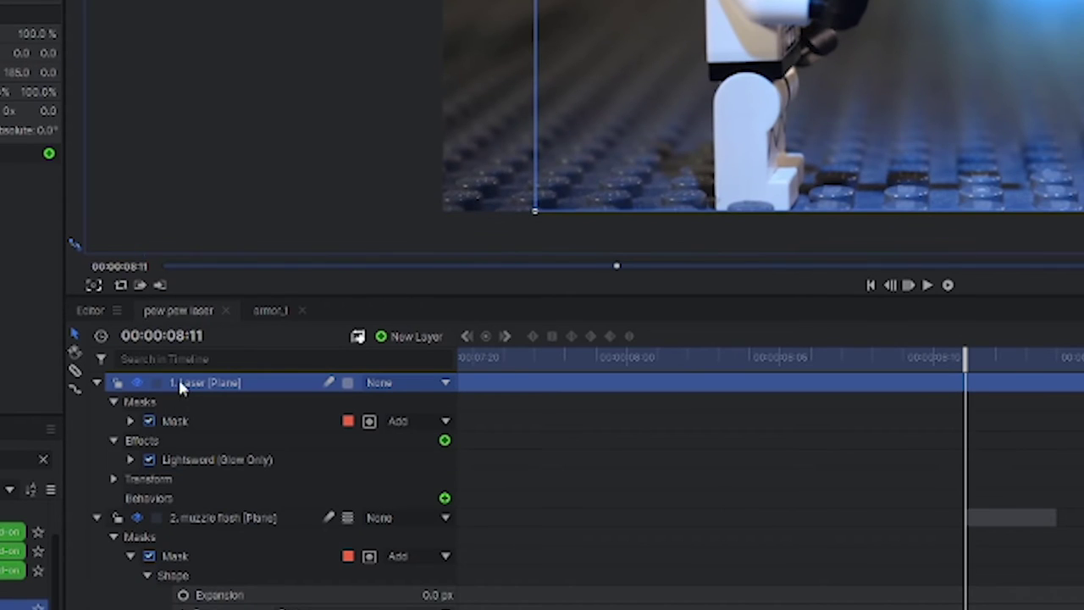
- Set the feather strength of the Laser layer's mask to 25 px
click(130, 421)
click(148, 441)
click(437, 498)
text(25)
key(Return)
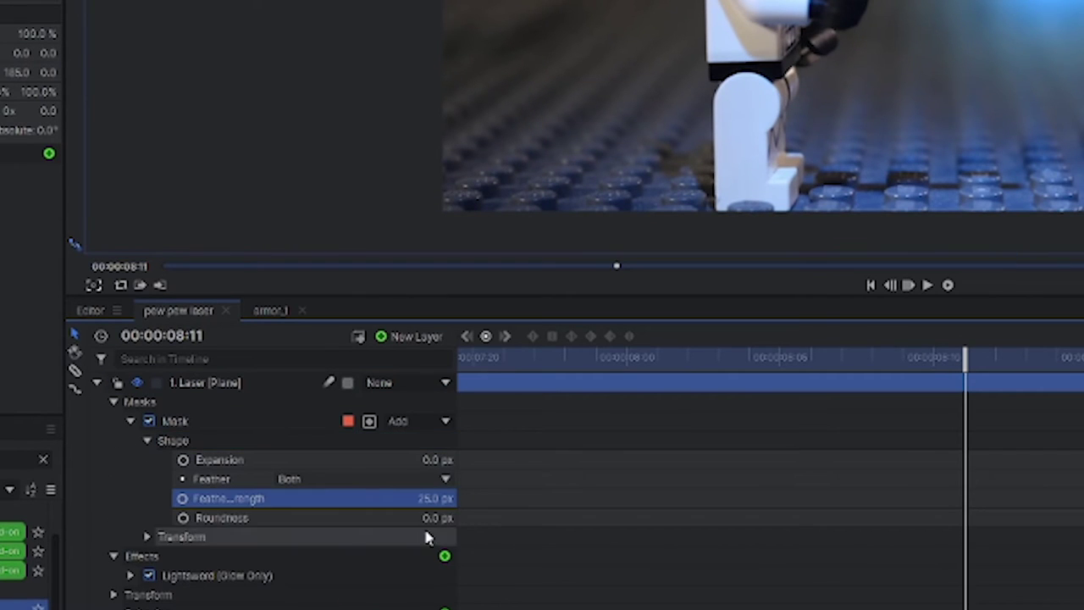
- Scale the laser mask to about 108% wide and 154% high and place it in front of the blaster
click(176, 421)
double_click(171, 538)
drag(991, 363, 939, 372)
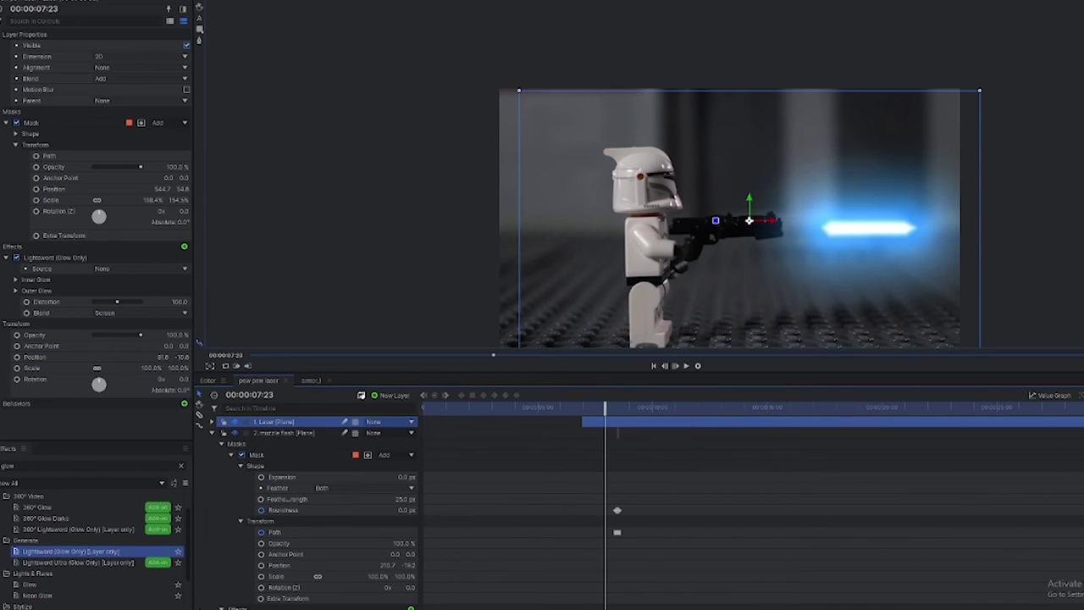
- Trim the Laser layer to about seven frames and start it at 00:00:08:11 together with the muzzle flash
drag(1081, 422, 624, 422)
drag(601, 422, 632, 424)
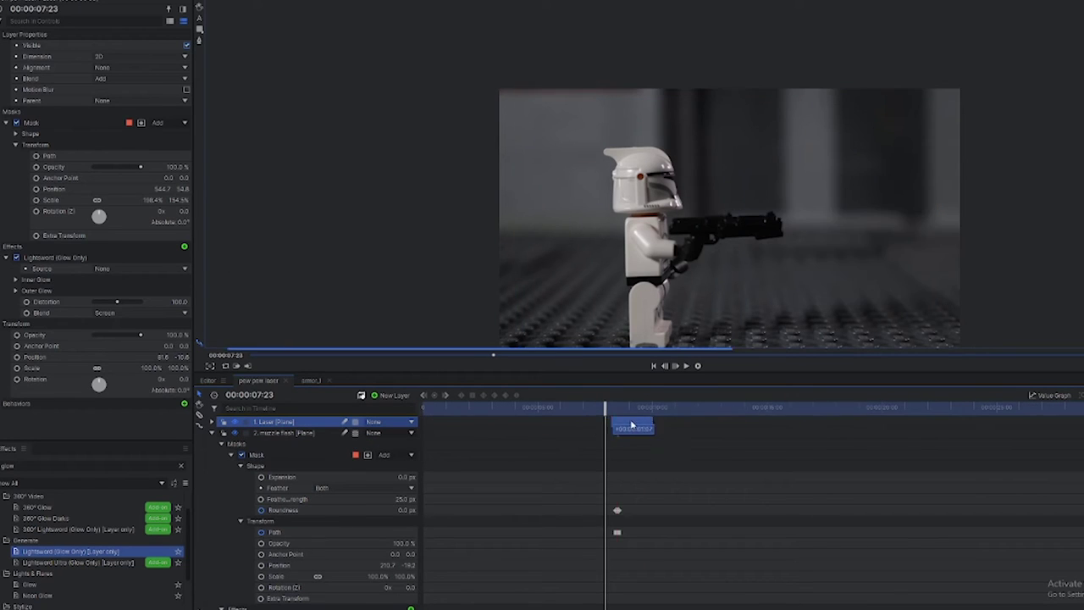
scroll(845, 446, up, 5)
mouse_move(491, 410)
mouse_down()
mouse_move(415, 410)
mouse_move(499, 411)
mouse_up()
drag(875, 422, 554, 423)
scroll(890, 461, up, 3)
click(213, 433)
drag(768, 410, 797, 412)
scroll(813, 225, up, 2)
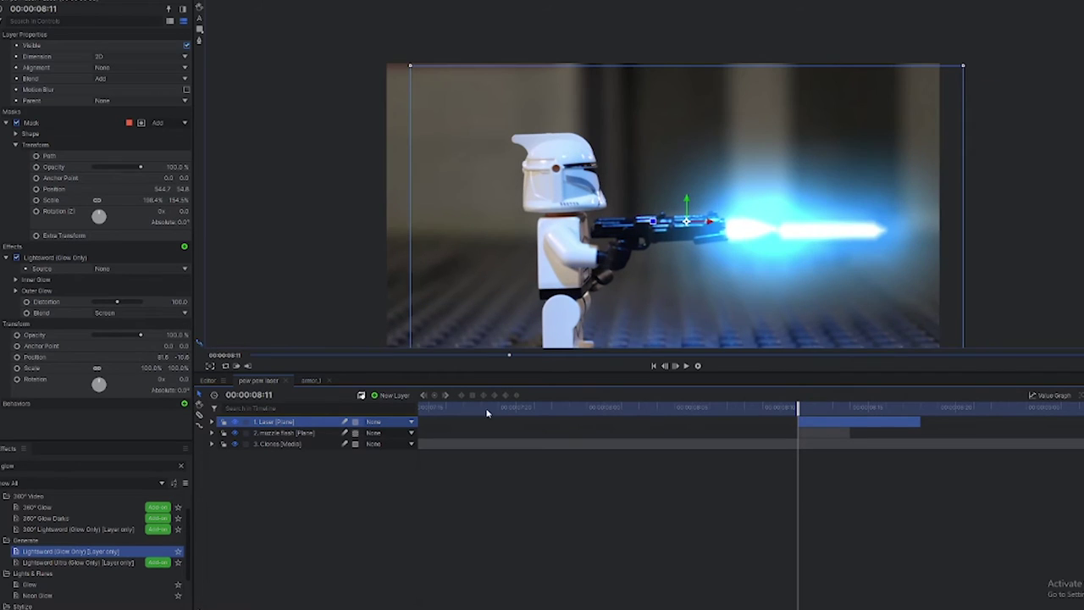
- Move the Laser layer clear of the muzzle flash and scale its mask into a thinner, longer beam
drag(710, 224, 664, 224)
drag(641, 200, 739, 223)
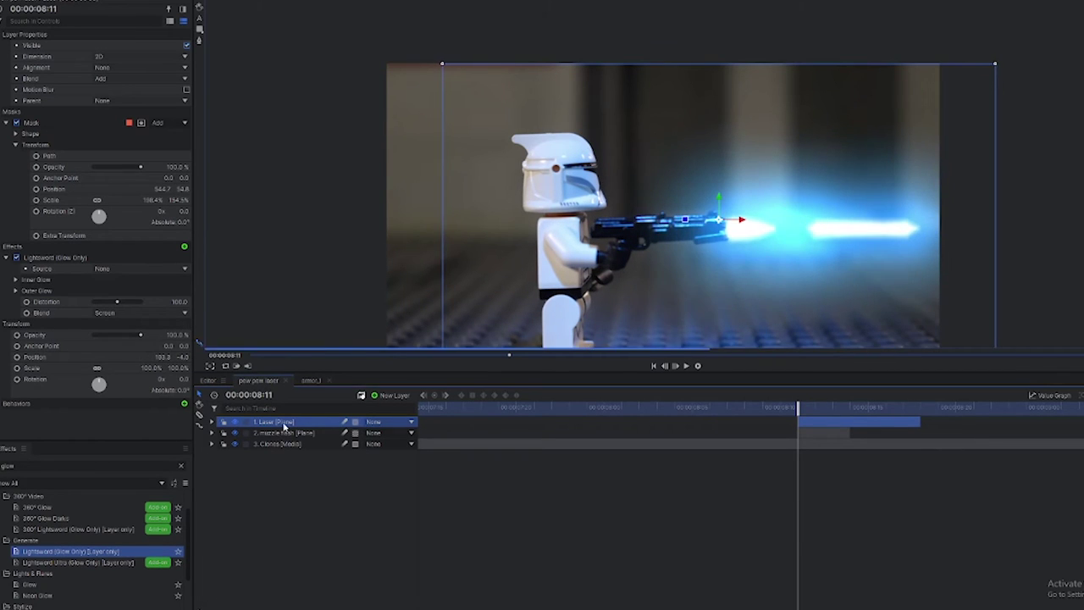
click(212, 422)
click(258, 444)
scroll(865, 227, up, 3)
drag(862, 241, 862, 229)
drag(939, 226, 878, 213)
- Turn on motion blur for the Laser layer and slide its mask back against the blaster's muzzle
click(343, 422)
scroll(932, 236, up, 4)
drag(252, 215, 271, 217)
scroll(490, 238, down, 4)
double_click(508, 237)
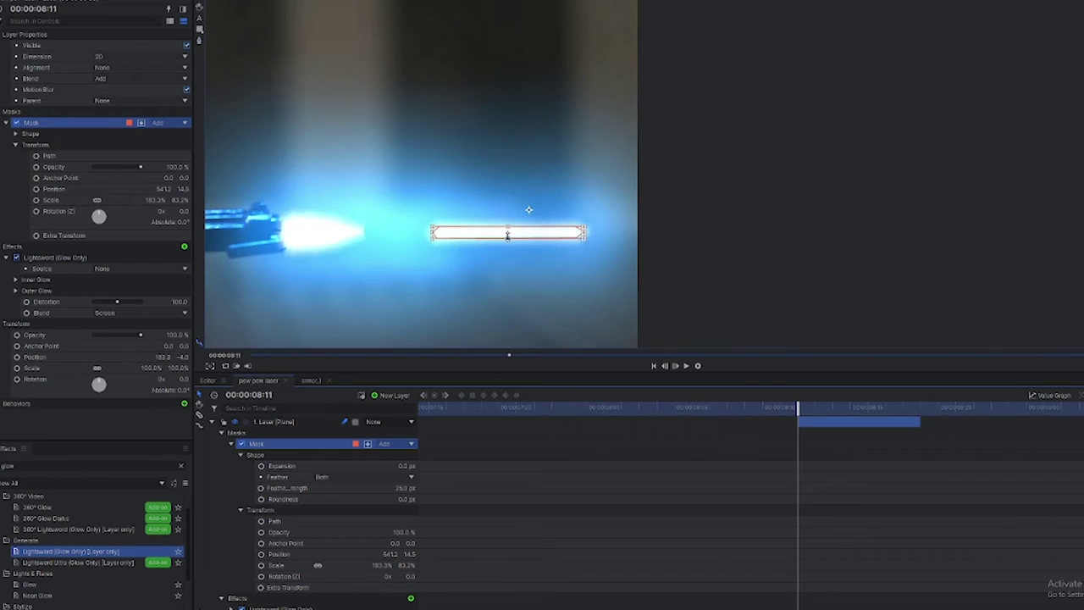
drag(506, 234, 386, 233)
scroll(386, 233, down, 3)
- Keyframe the Laser layer's position at 00:00:08:11 and two frames on, moving it horizontally out of the frame to X about 1137
click(274, 422)
click(222, 433)
click(222, 466)
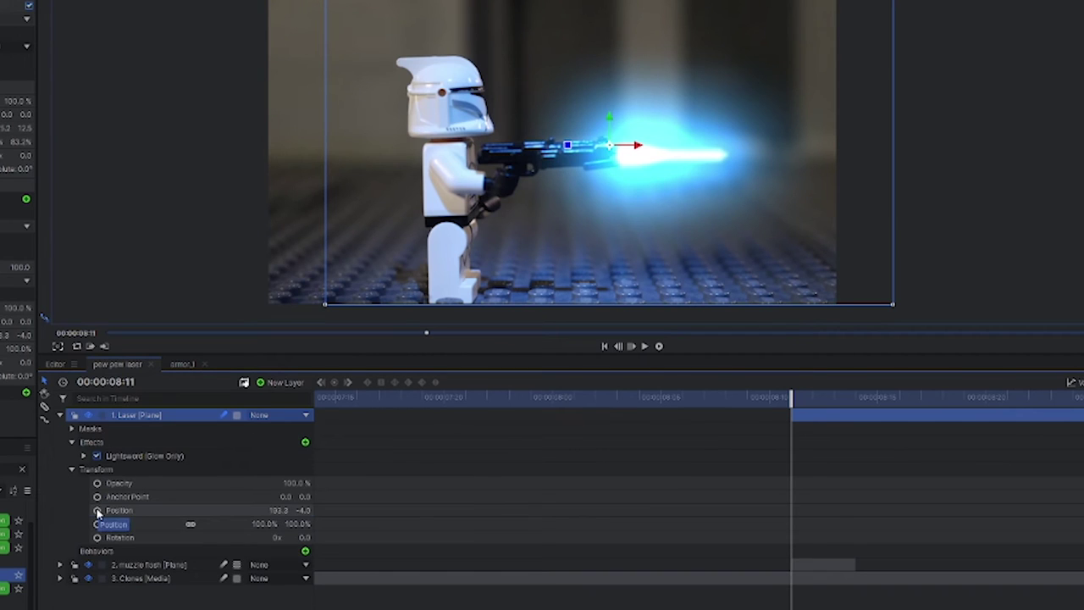
click(97, 511)
key(period)
key(period)
drag(637, 145, 916, 145)
key(comma)
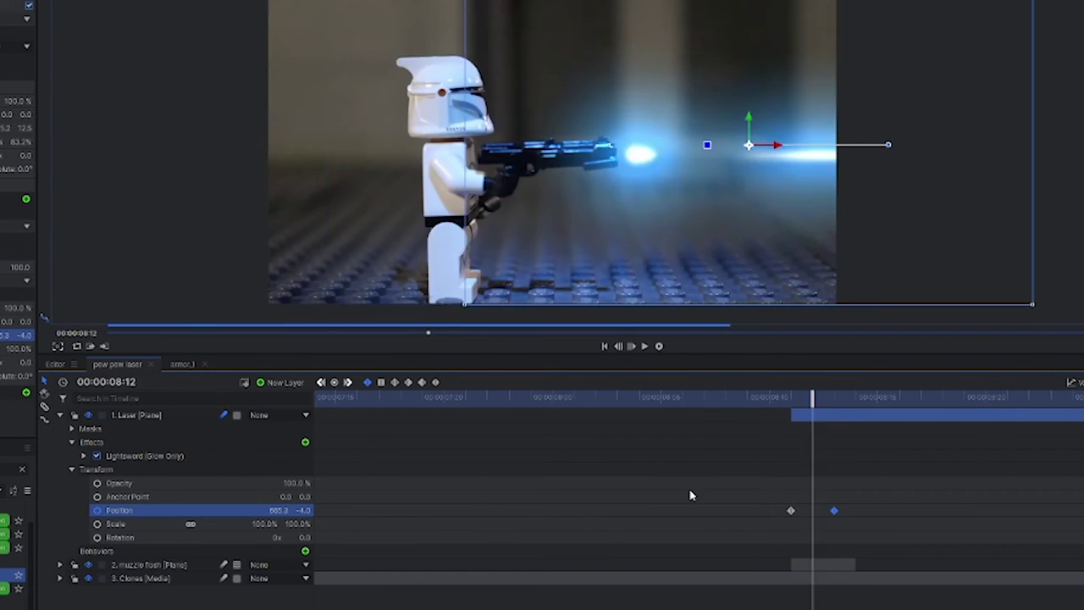
- Shift the Laser layer's second position keyframe to 00:00:08:15 to slow the bolt and step through the motion
click(776, 399)
key(period)
key(period)
key(period)
drag(834, 510, 877, 511)
click(798, 403)
key(period)
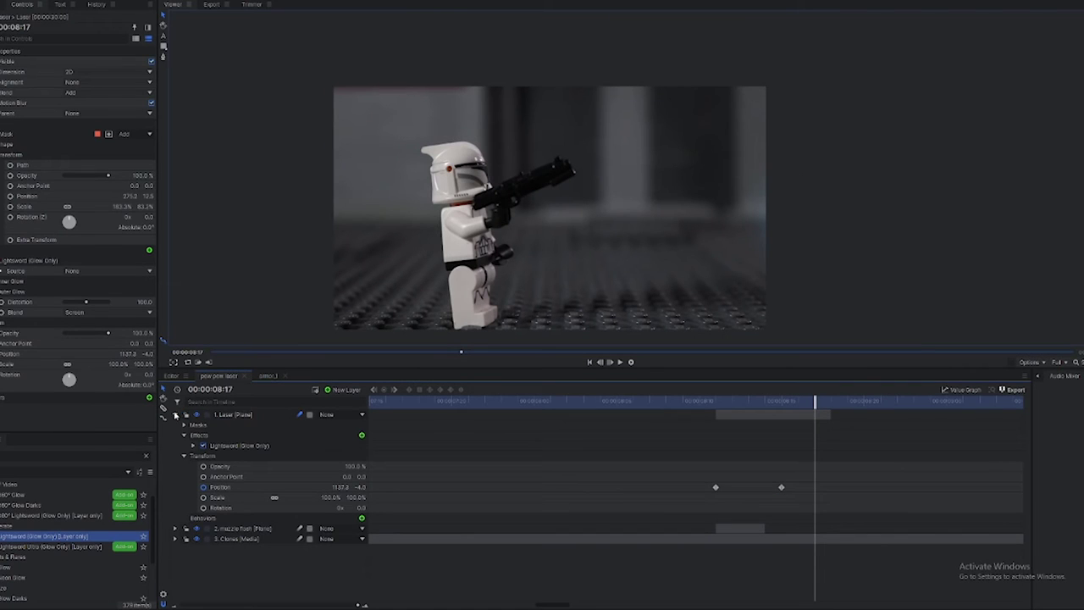
- Collapse the Laser layer and play back the shot from before the muzzle flash to check the bolt
click(175, 415)
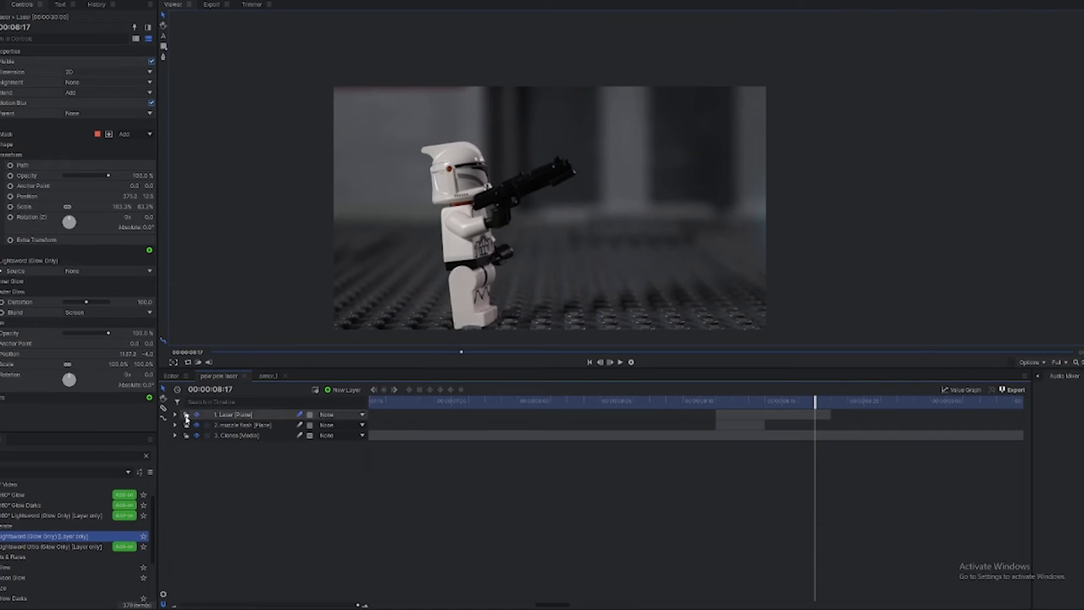
drag(705, 402, 634, 398)
key(space)
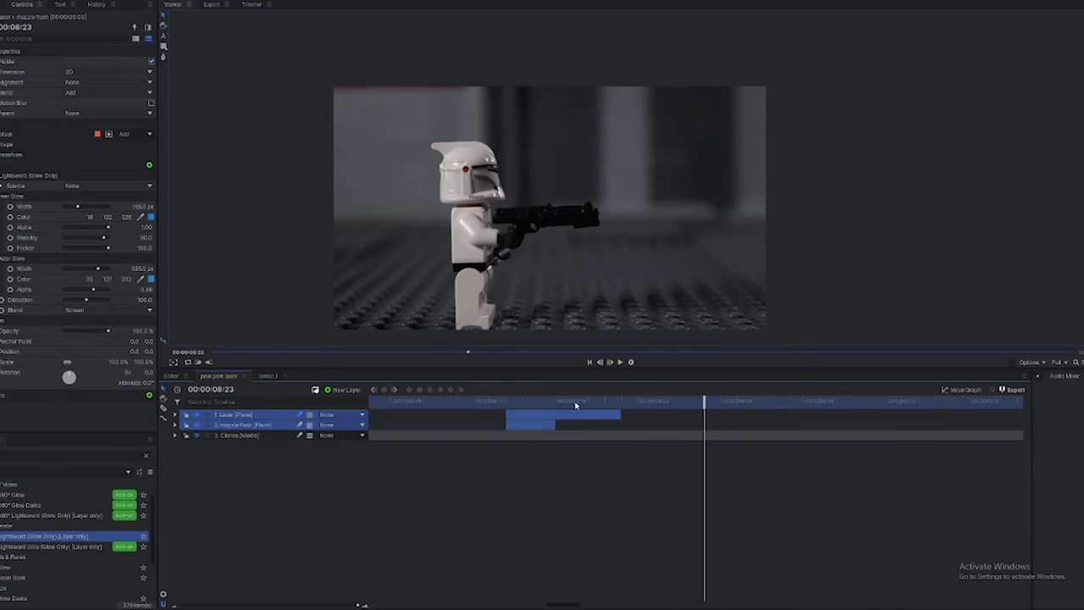
- Paste copies of the Laser and muzzle flash layers at 00:00:08:23 and at another point further along the timeline
key(ctrl+v)
drag(782, 403, 968, 405)
key(ctrl+v)
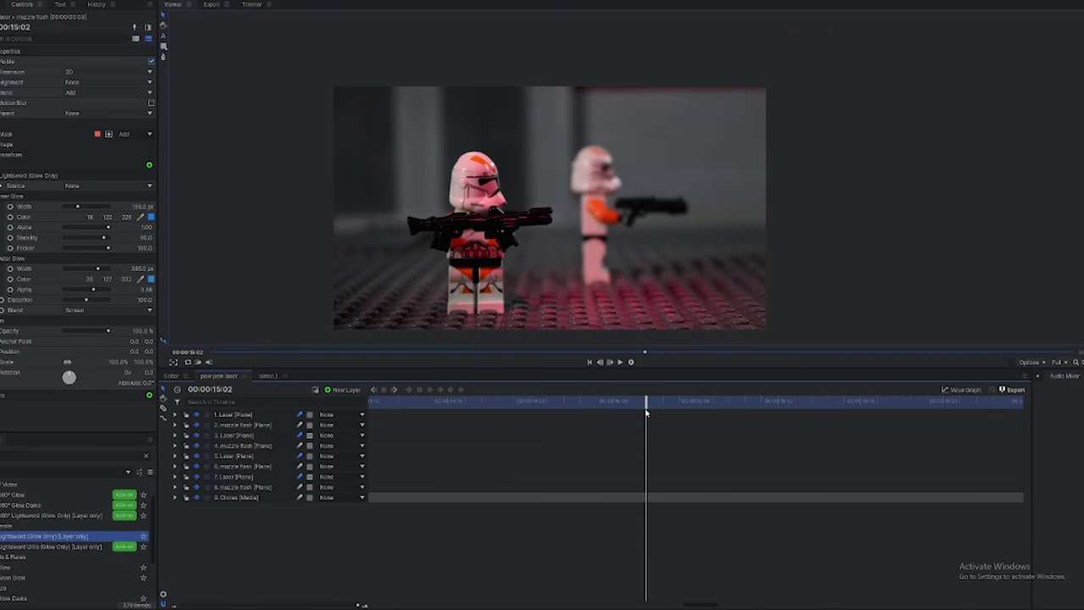
- Paste the Laser and muzzle flash layers at 00:00:15:02 and align them with the front clone's blaster muzzle
key(ctrl+v)
drag(610, 212, 563, 211)
click(292, 280)
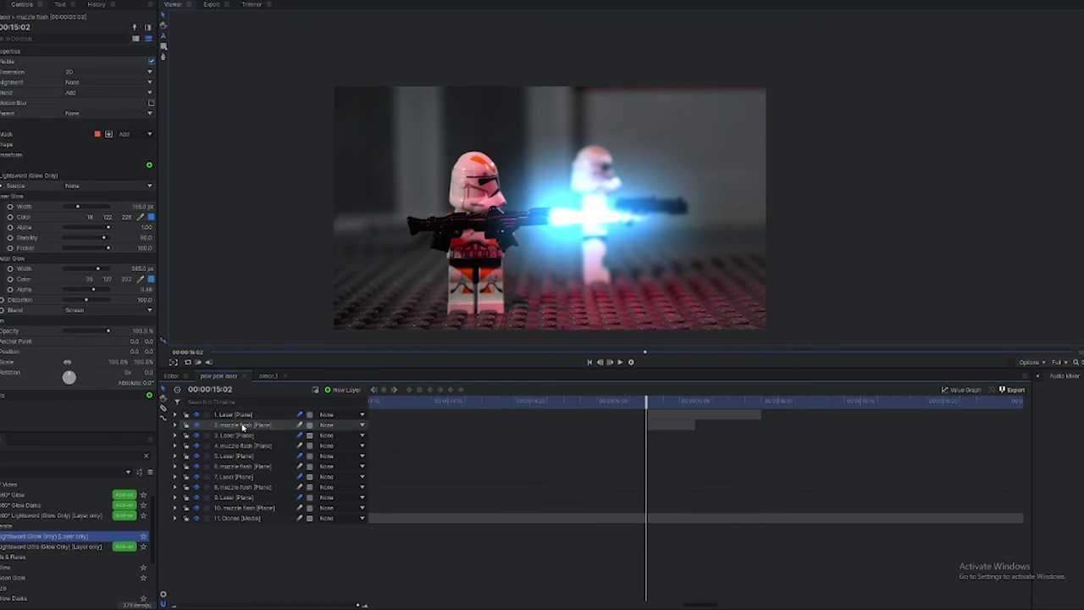
- Recolor the Lightsword effect on the new muzzle flash, with the Inner Glow at #aa0000 and the Outer Glow pale red
click(243, 425)
click(175, 425)
click(184, 445)
click(189, 456)
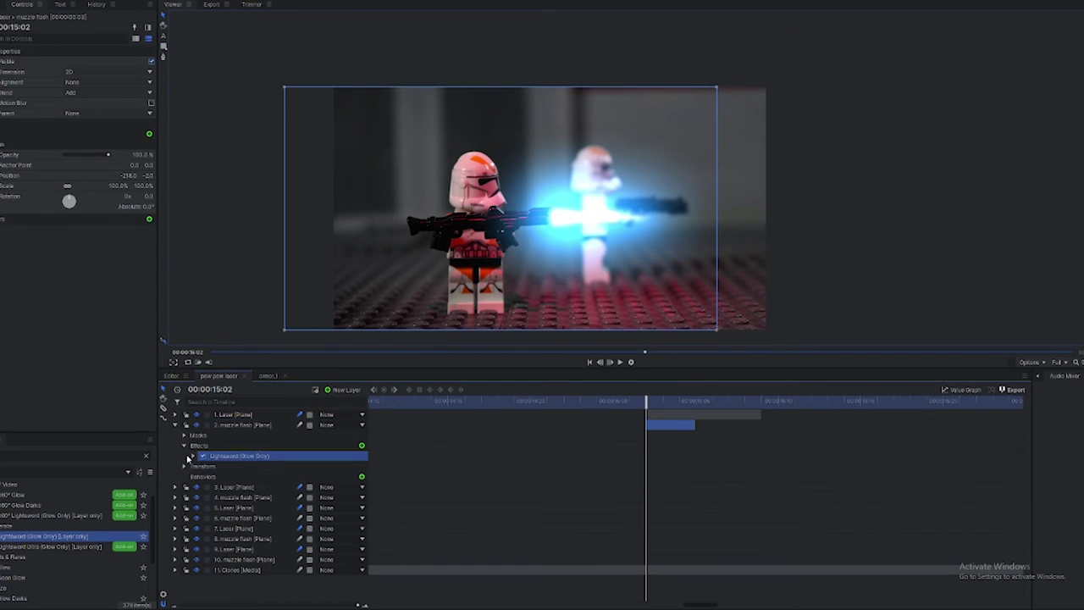
click(193, 456)
click(202, 487)
click(203, 476)
click(363, 497)
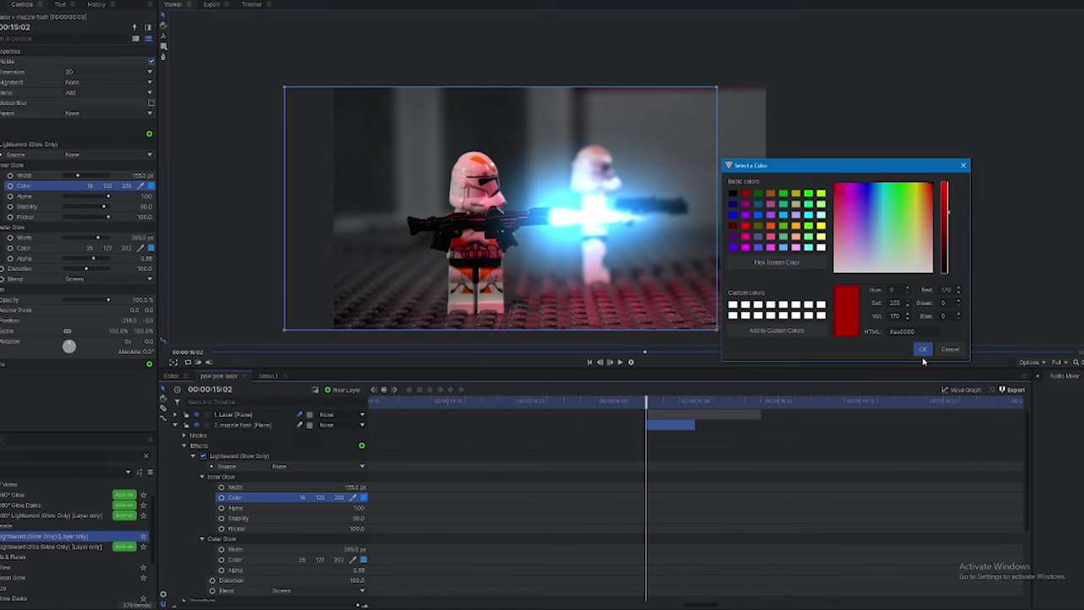
click(922, 350)
click(364, 559)
click(624, 375)
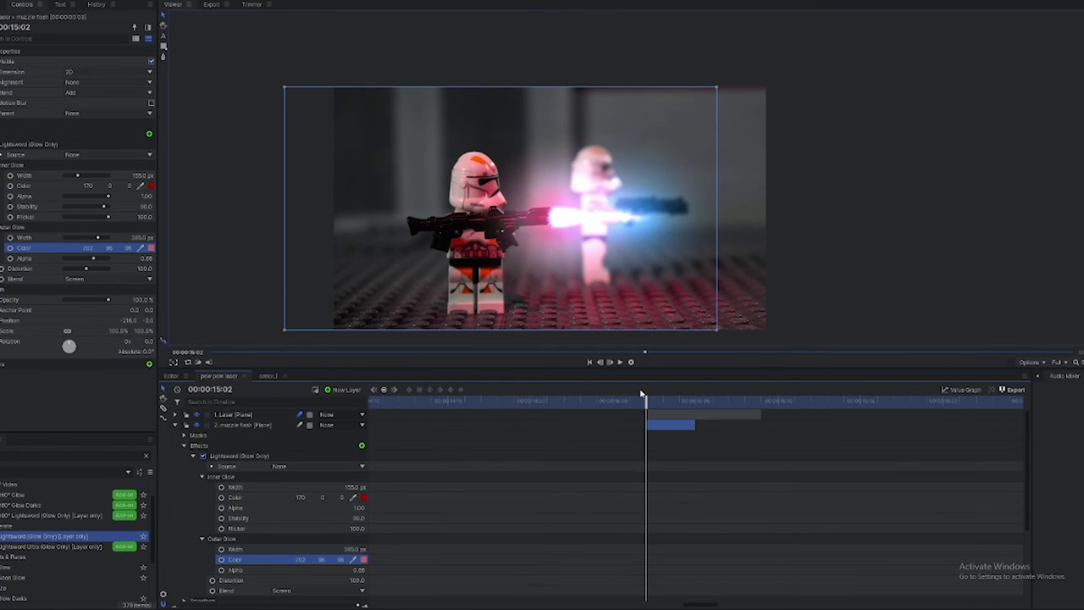
- Copy the red Lightsword effect onto the new Laser layer and delete that layer's original blue Lightsword effect
click(274, 456)
key(ctrl+c)
click(234, 415)
key(ctrl+v)
click(236, 445)
key(Delete)
- Duplicate the red Laser and muzzle flash layers at 00:00:15:02 and move the copies to the background clone's blaster
click(234, 415)
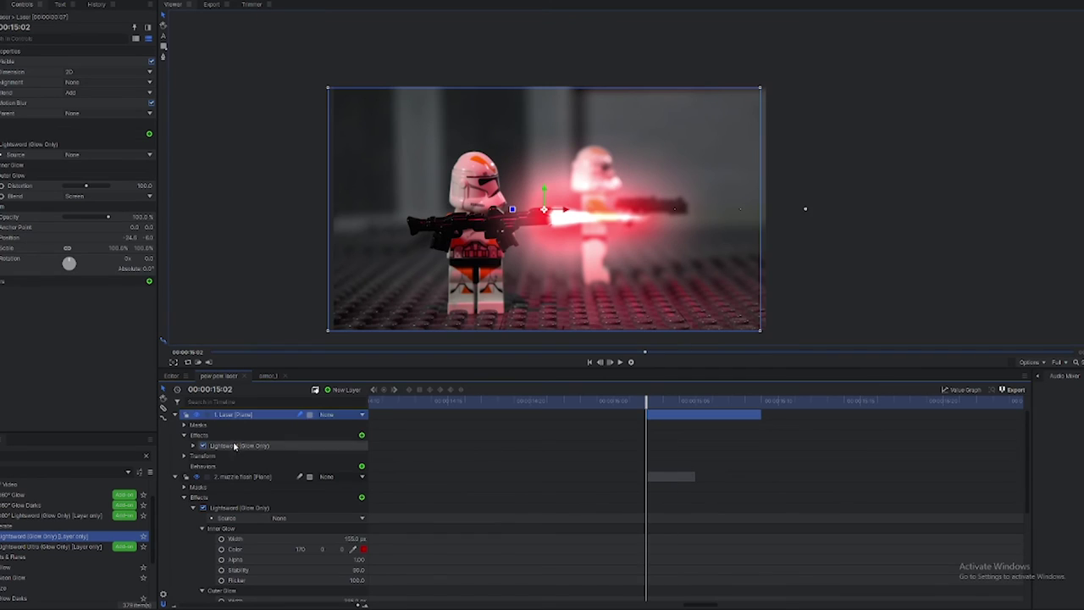
click(175, 415)
shift+click(245, 425)
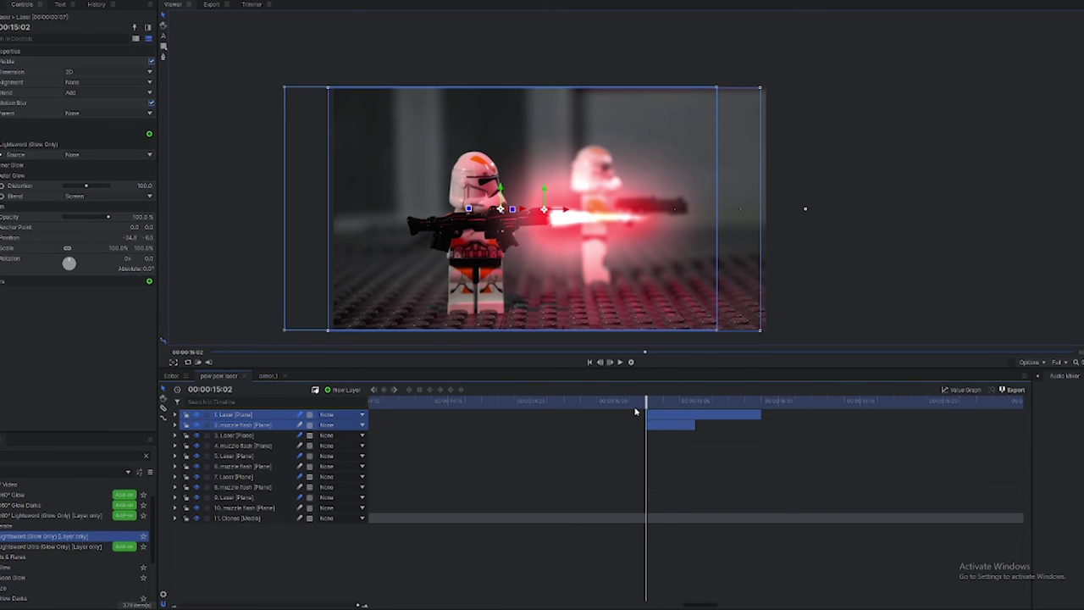
mouse_move(646, 404)
mouse_down()
mouse_move(745, 405)
mouse_move(632, 405)
mouse_move(649, 405)
mouse_up()
key(ctrl+d)
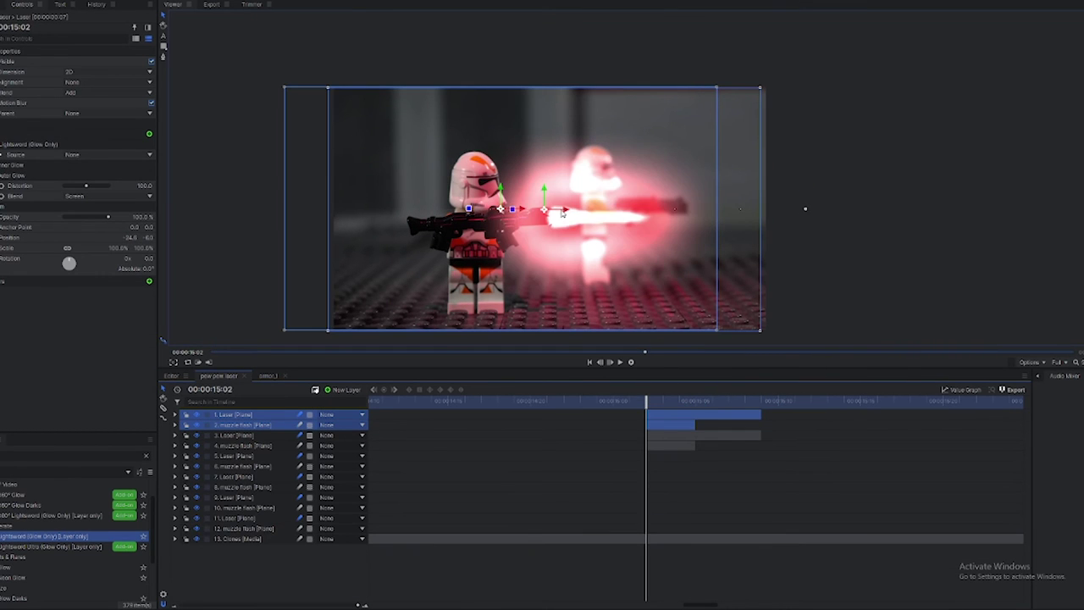
drag(562, 215, 663, 177)
- Play back the two-clone shot from before the red blaster fire to check its look and timing
scroll(731, 206, up, 3)
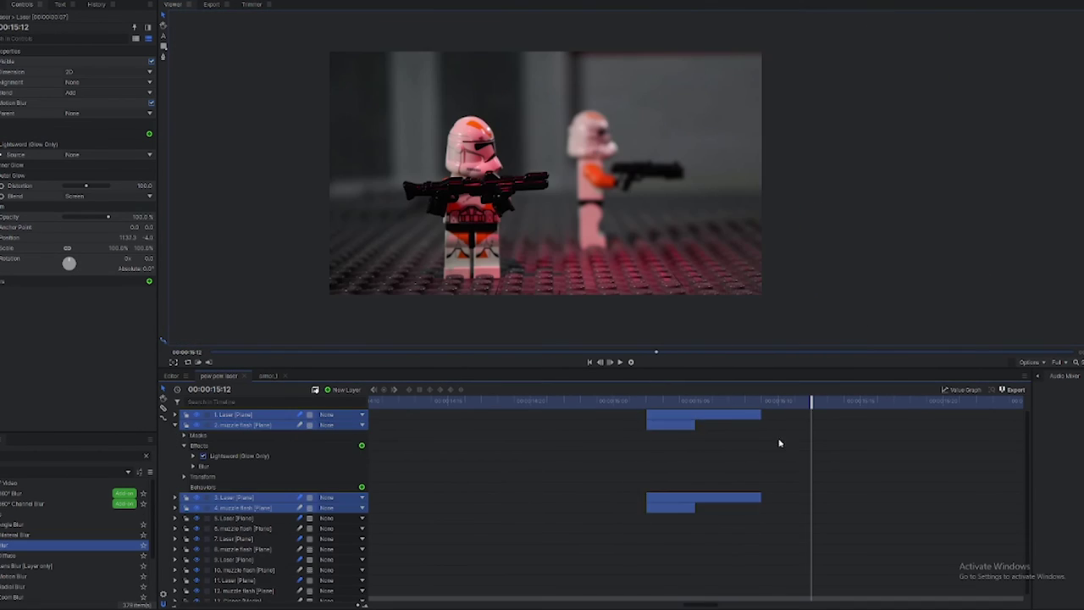
drag(779, 400, 623, 398)
key(space)
- Paste repeated, staggered copies of the four red Laser and muzzle flash layers along the timeline and play back the rapid fire
drag(746, 409, 646, 408)
key(ctrl+v)
key(ctrl+v)
key(ctrl+v)
key(ctrl+v)
key(ctrl+v)
key(space)
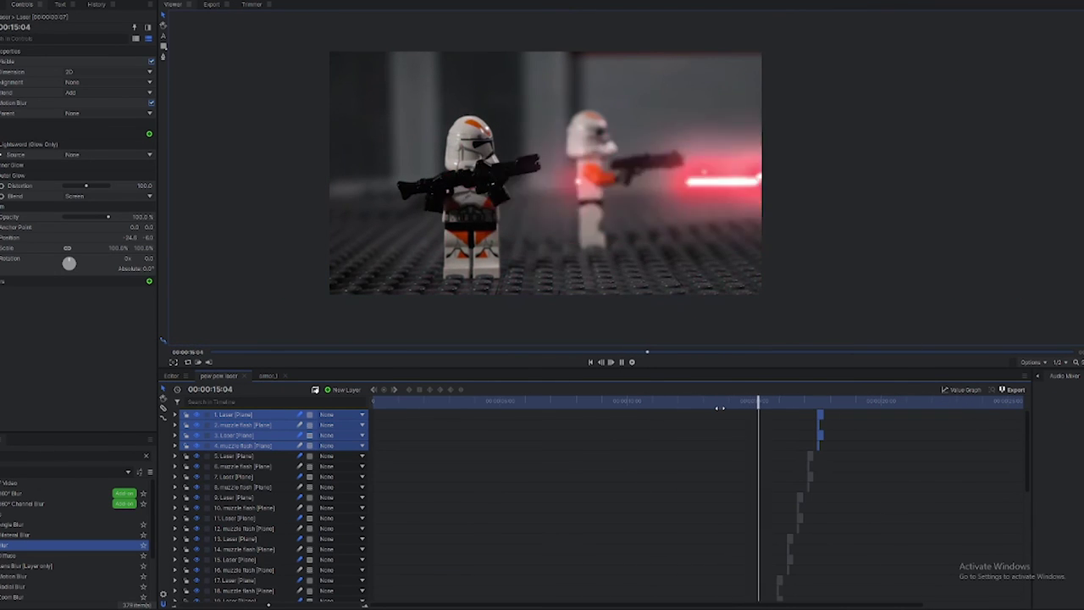